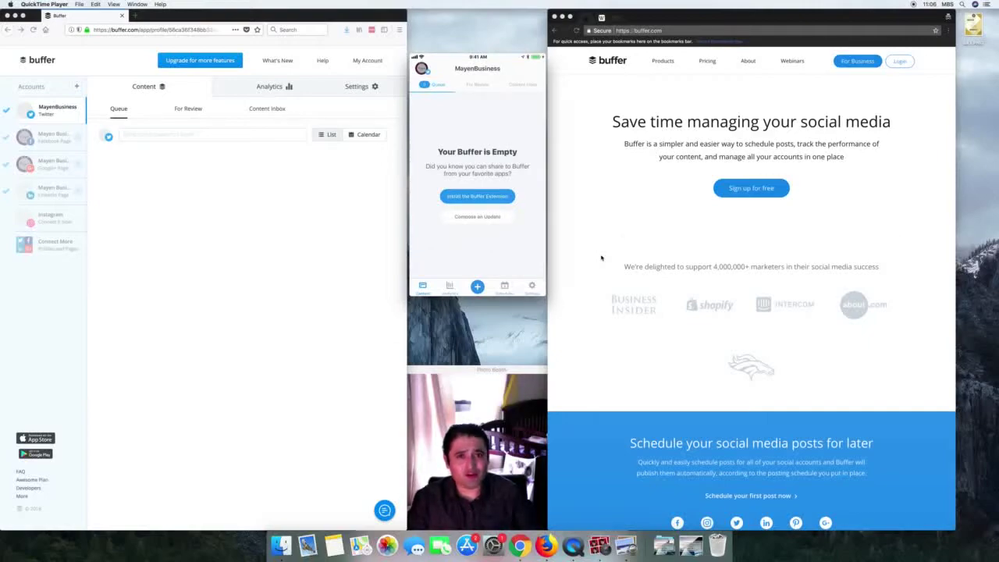
Open Buffer's pricing page and compare the features of the starter and business plans
scroll(601, 341, down, 4)
scroll(647, 234, up, 4)
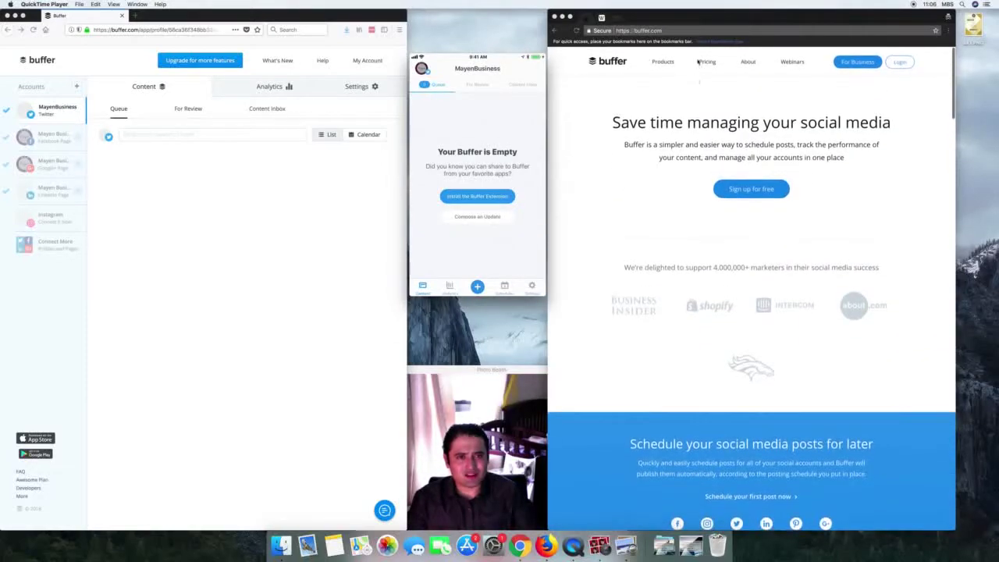
click(700, 63)
click(706, 66)
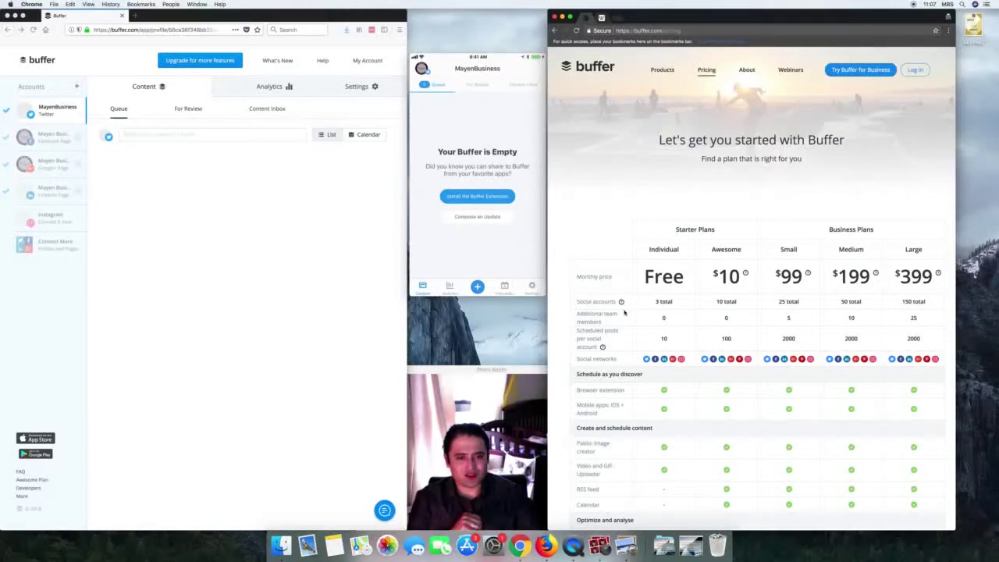
scroll(625, 313, down, 2)
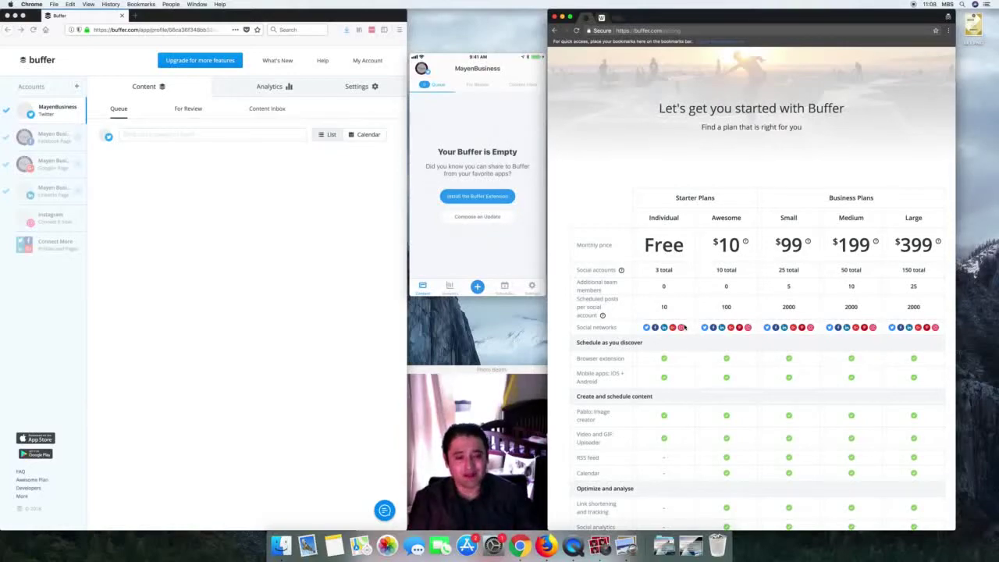
scroll(677, 337, down, 2)
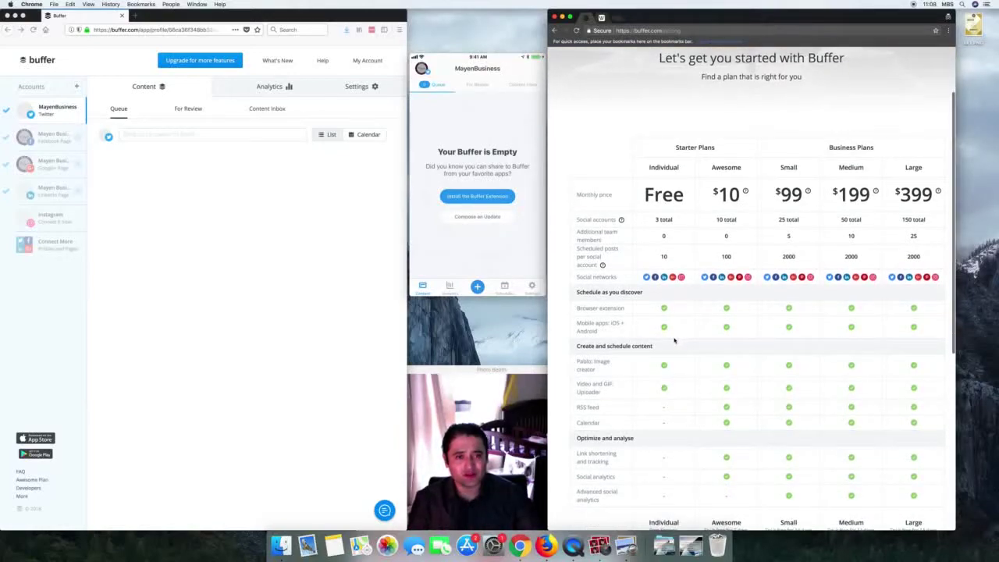
scroll(671, 356, down, 1)
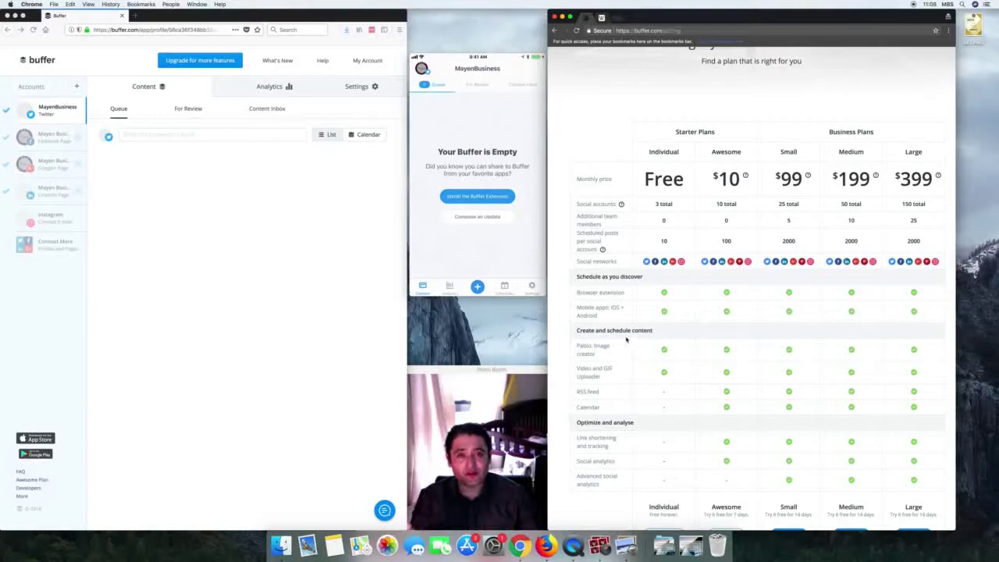
Consult the open Wikipedia article on RSS and return to the pricing comparison
click(601, 18)
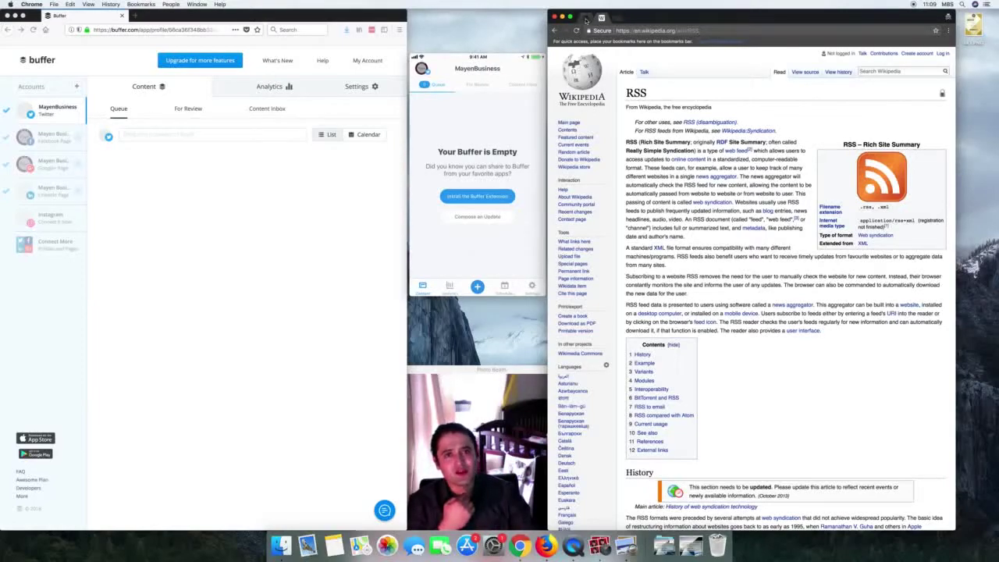
click(587, 17)
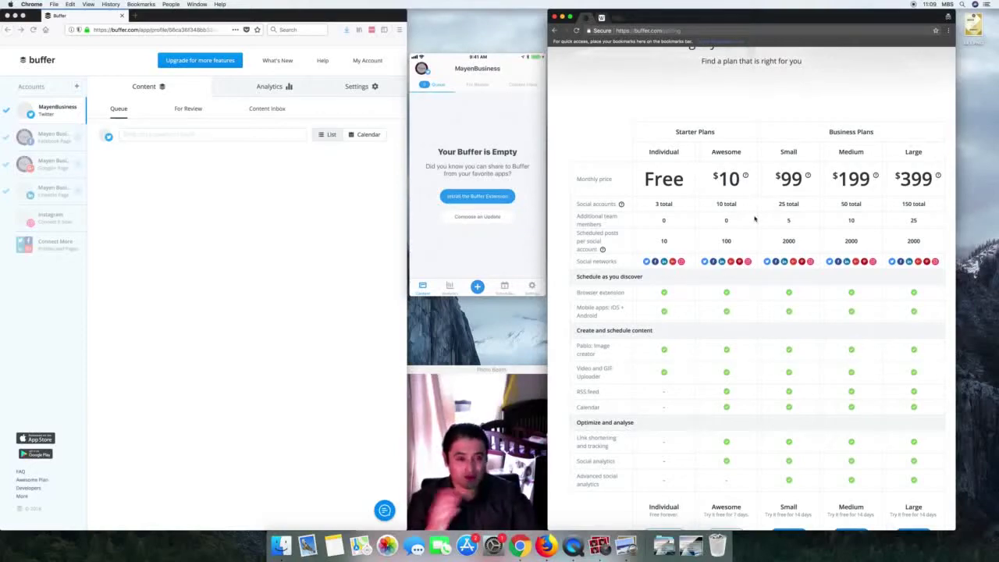
Draft a "dfgdfg" post in the Twitter account's queue and add the Facebook, Google+ and LinkedIn pages as destinations
click(234, 212)
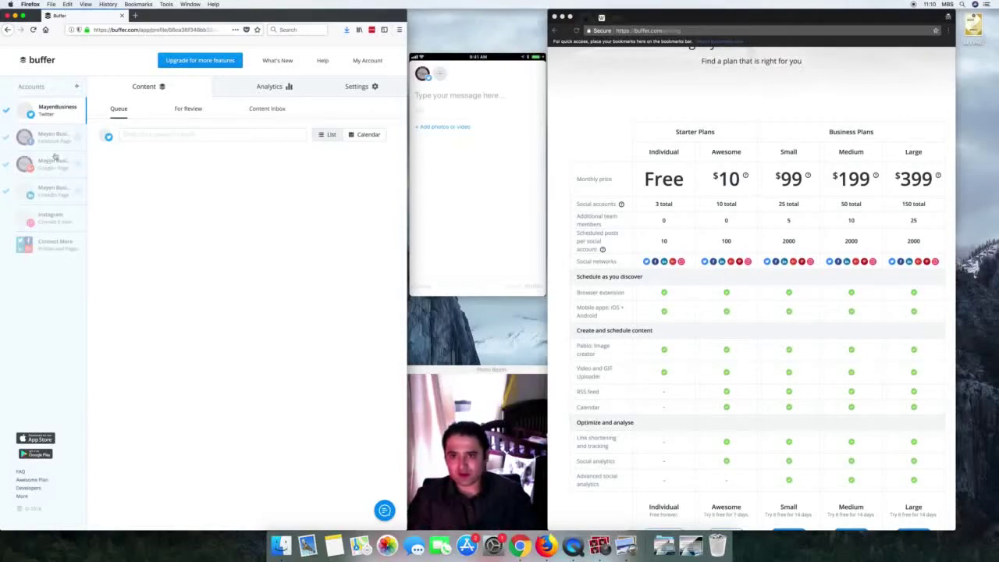
click(247, 136)
text(dfgdfg)
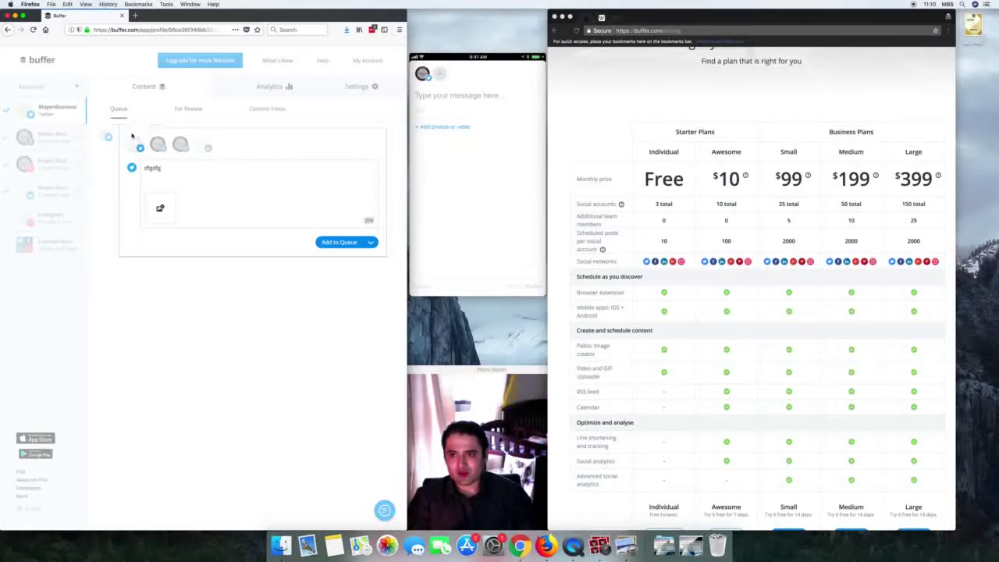
click(159, 146)
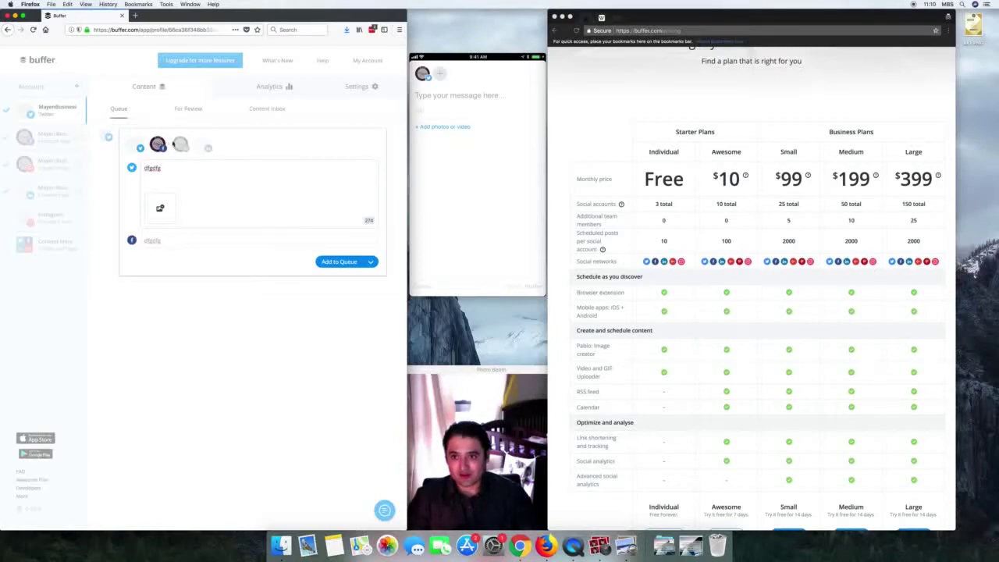
click(180, 144)
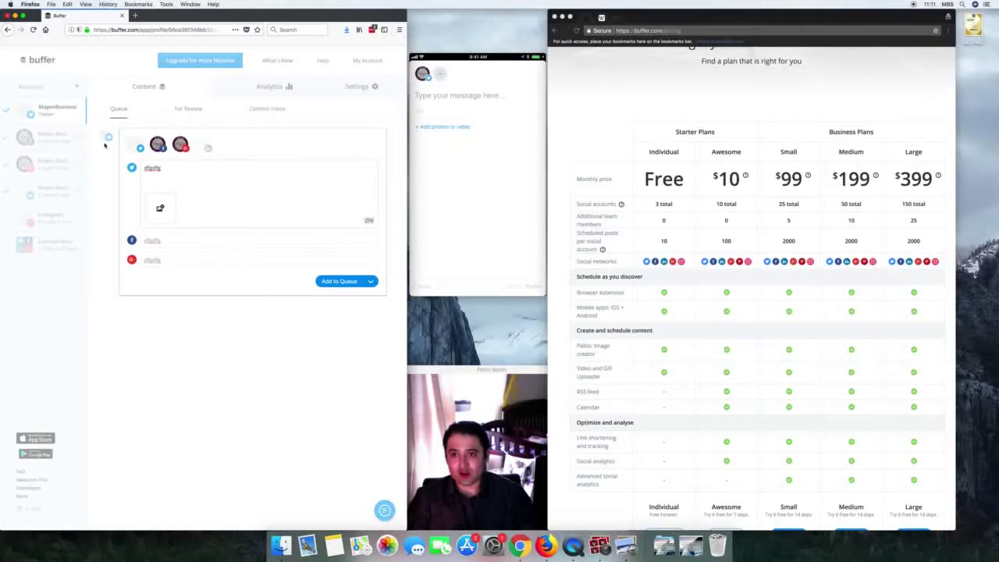
click(208, 147)
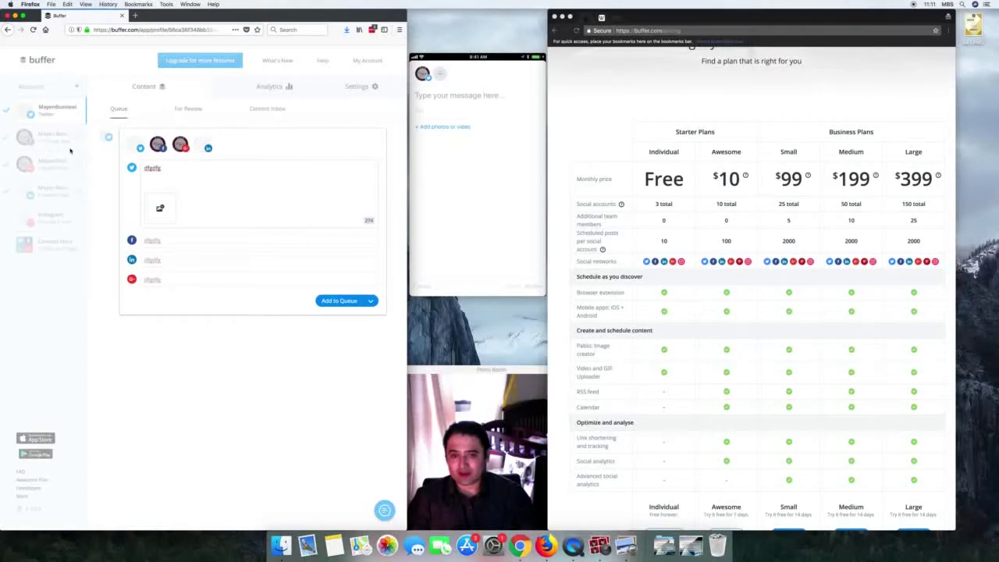
Inspect the Twitter, Facebook, LinkedIn and Google+ versions of the draft and close the composer
click(229, 260)
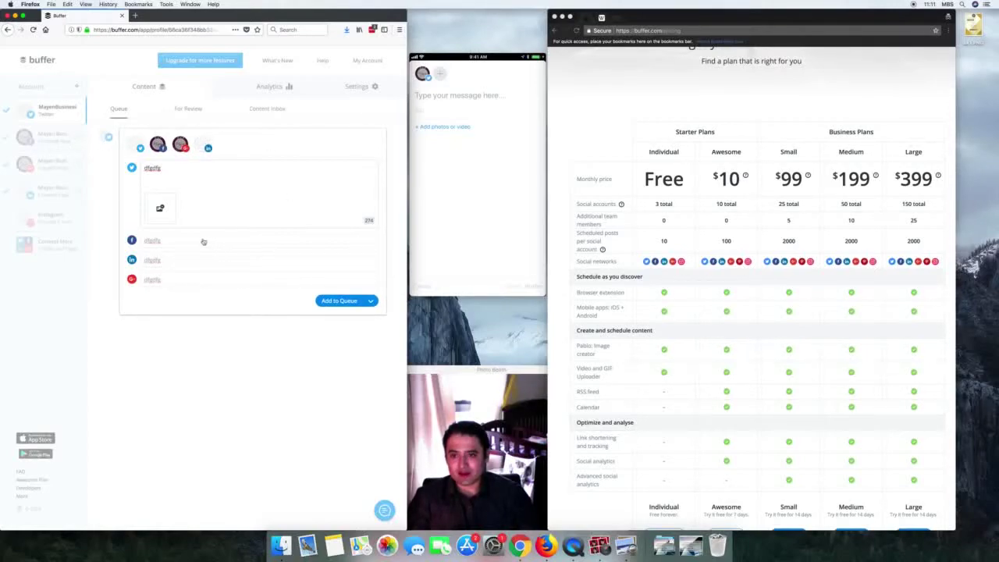
click(164, 171)
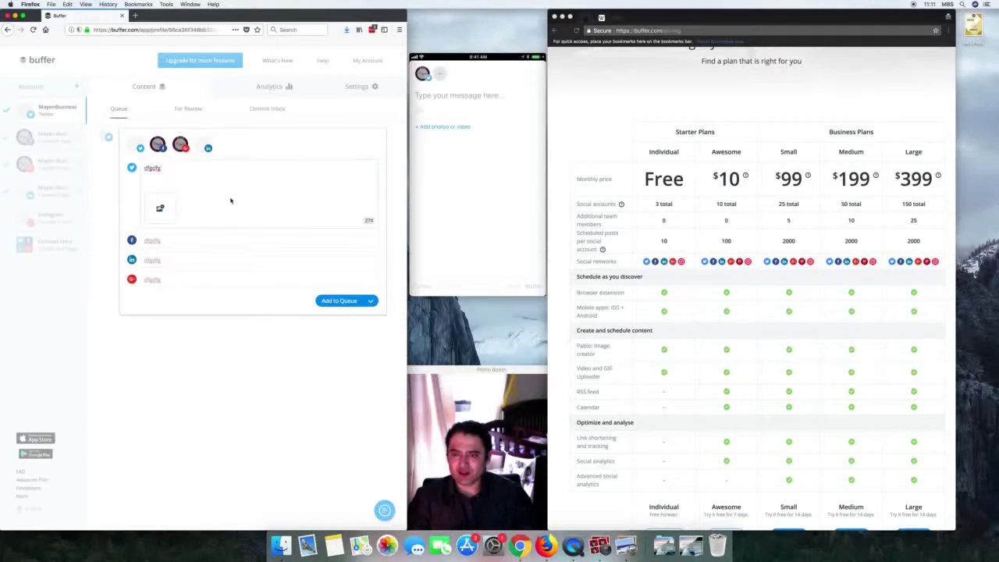
click(195, 240)
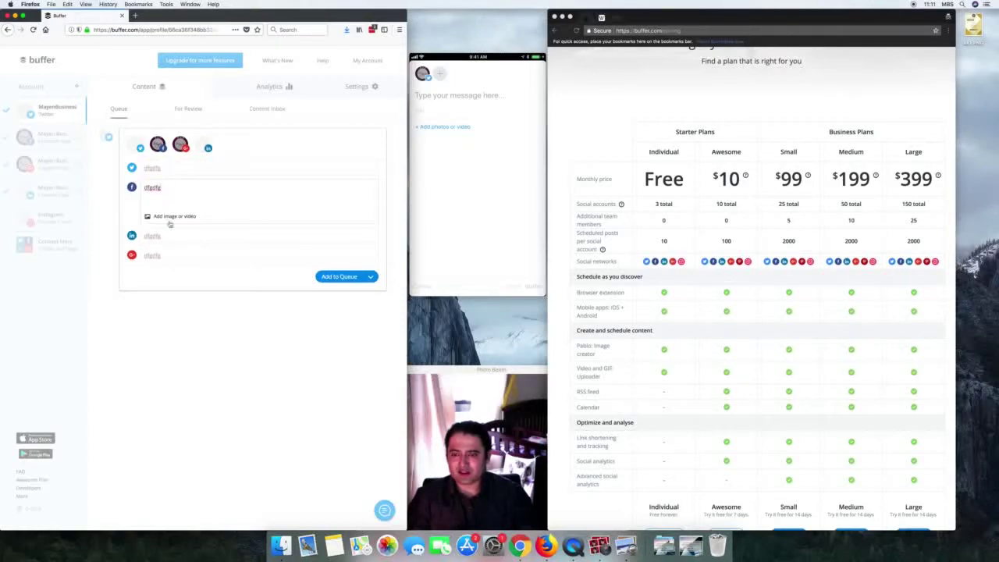
click(184, 238)
click(179, 254)
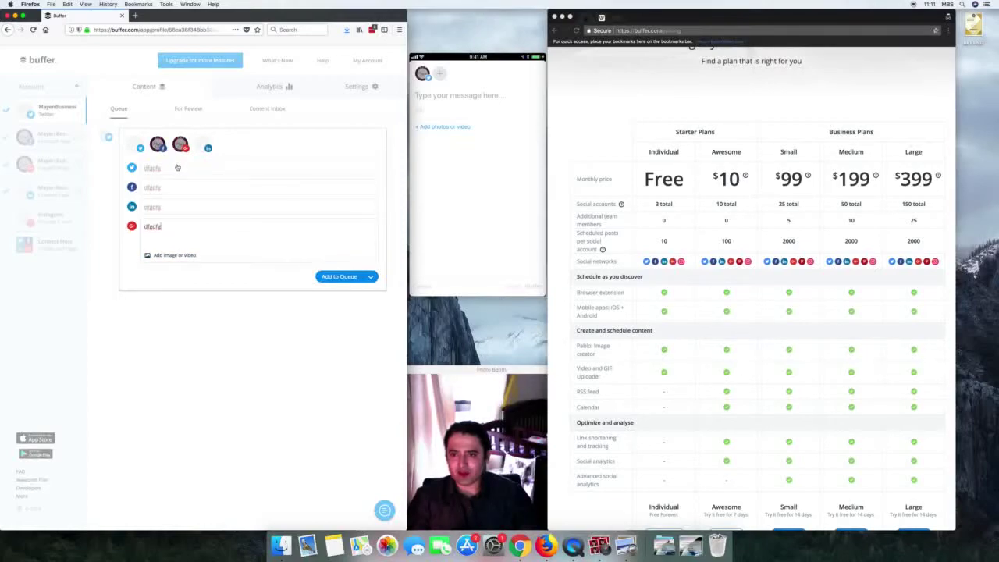
click(176, 167)
click(191, 240)
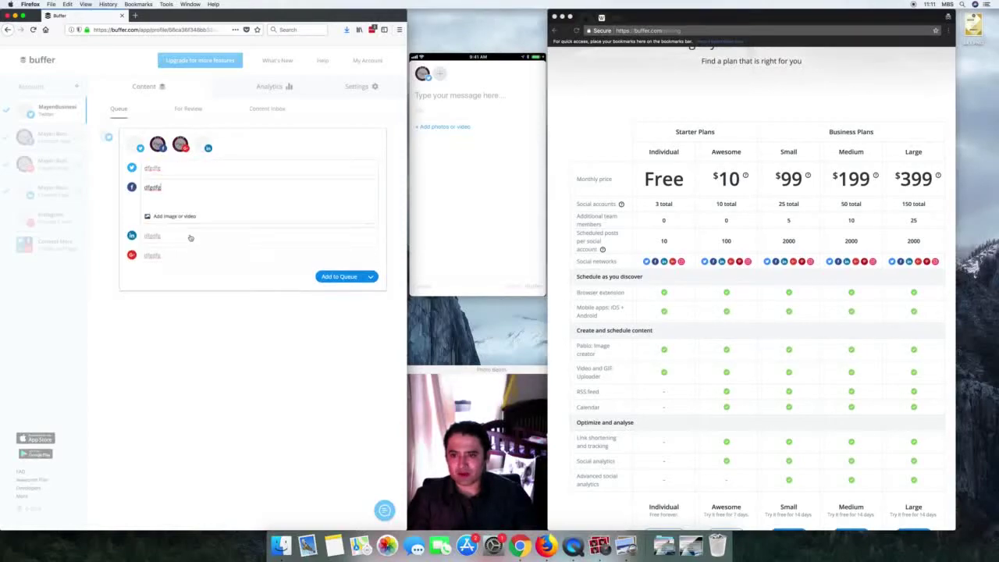
double_click(148, 187)
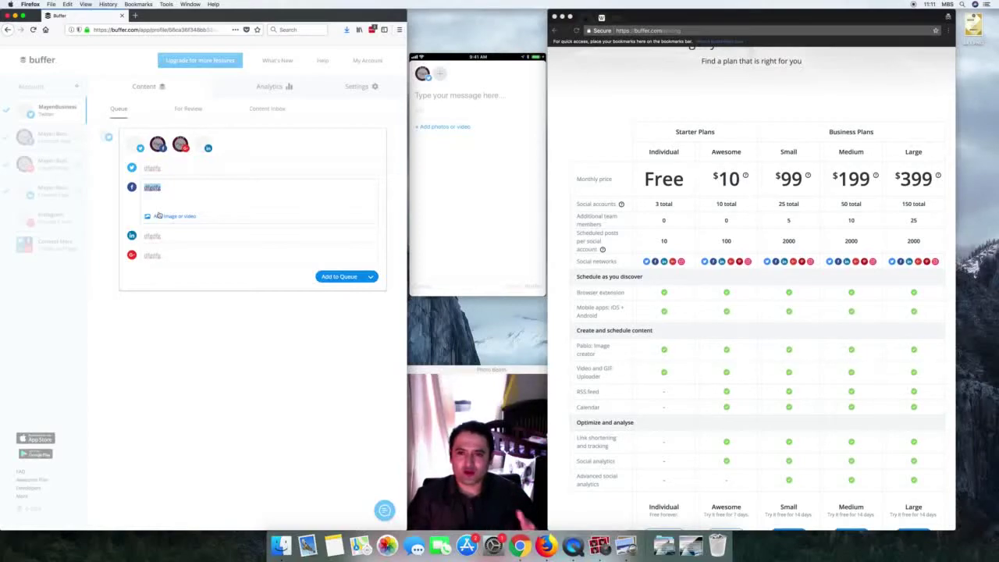
click(266, 61)
Reopen the Twitter draft and add the Google+, LinkedIn and Facebook pages to it
click(267, 61)
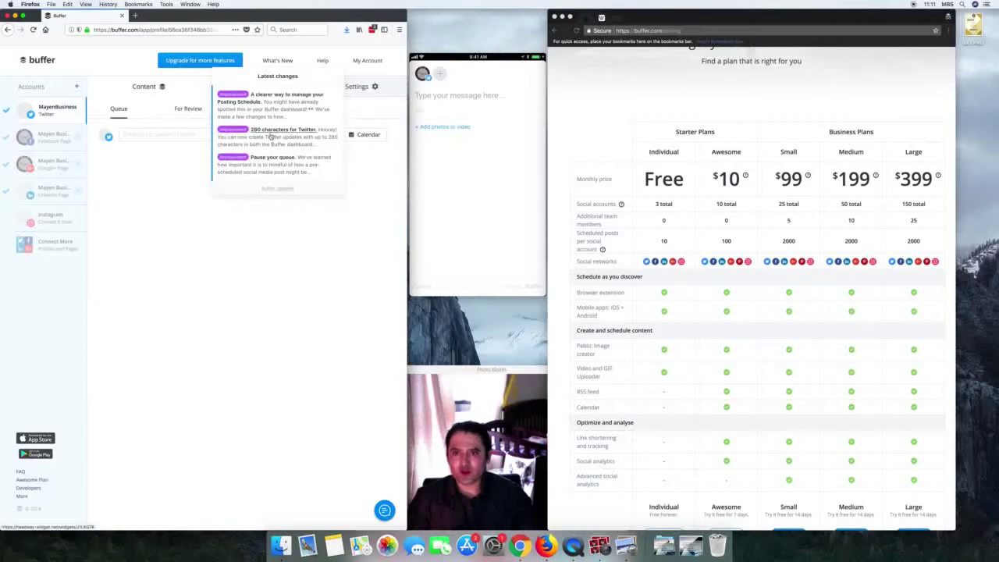
click(172, 134)
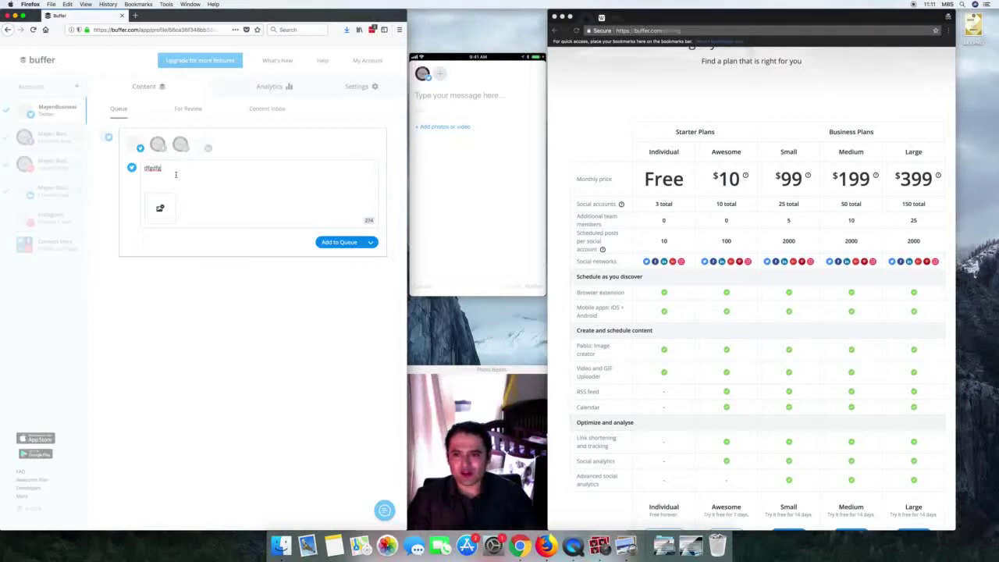
text(fa)
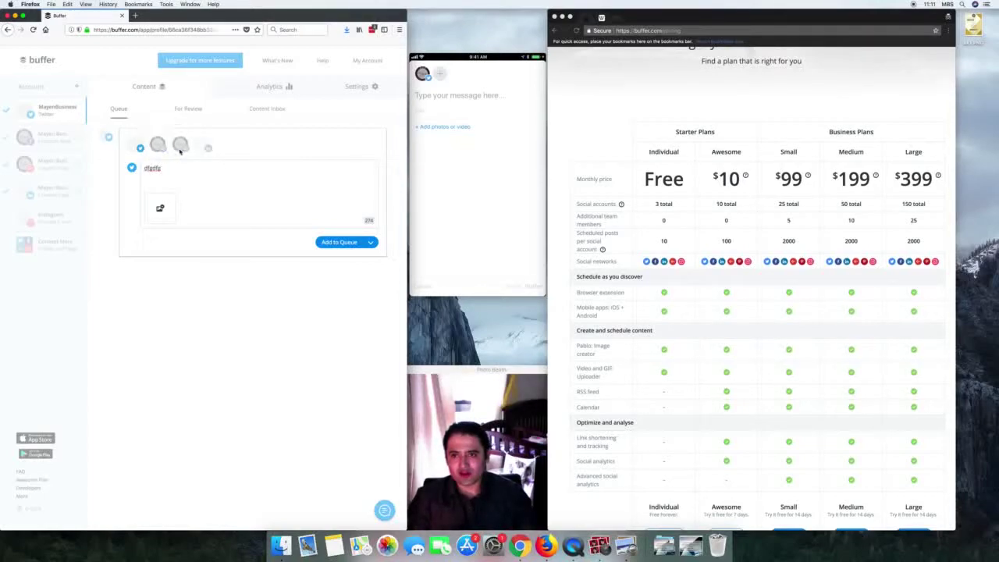
click(181, 144)
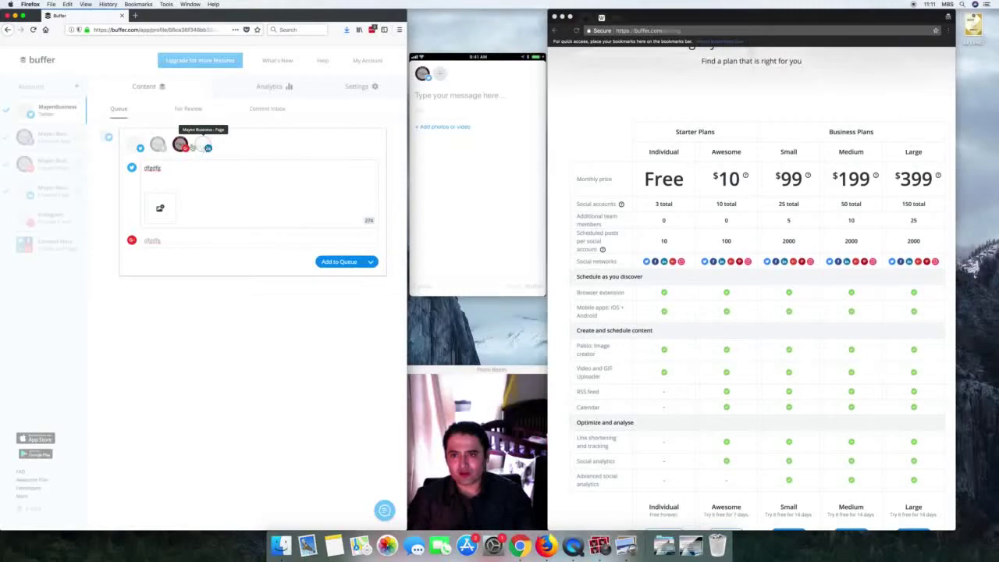
click(208, 147)
click(158, 144)
Go through the Facebook, LinkedIn and Google+ versions of the reopened draft and leave the composer
click(179, 246)
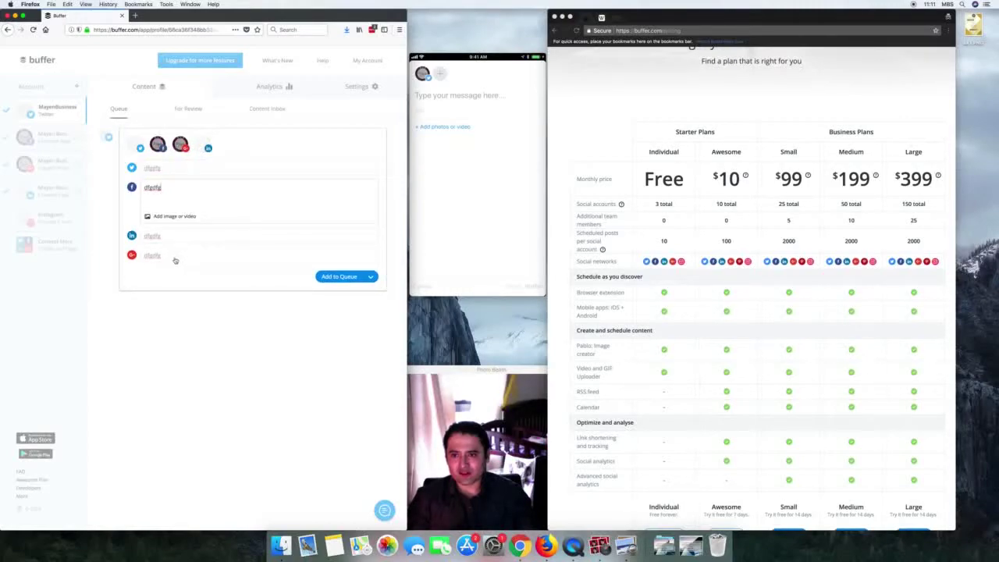
click(182, 240)
click(176, 253)
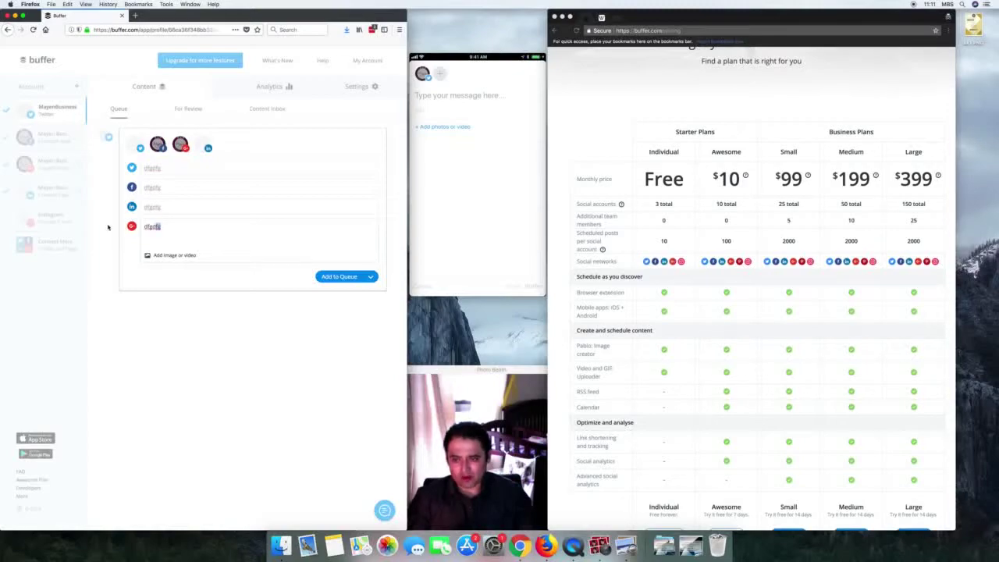
click(149, 209)
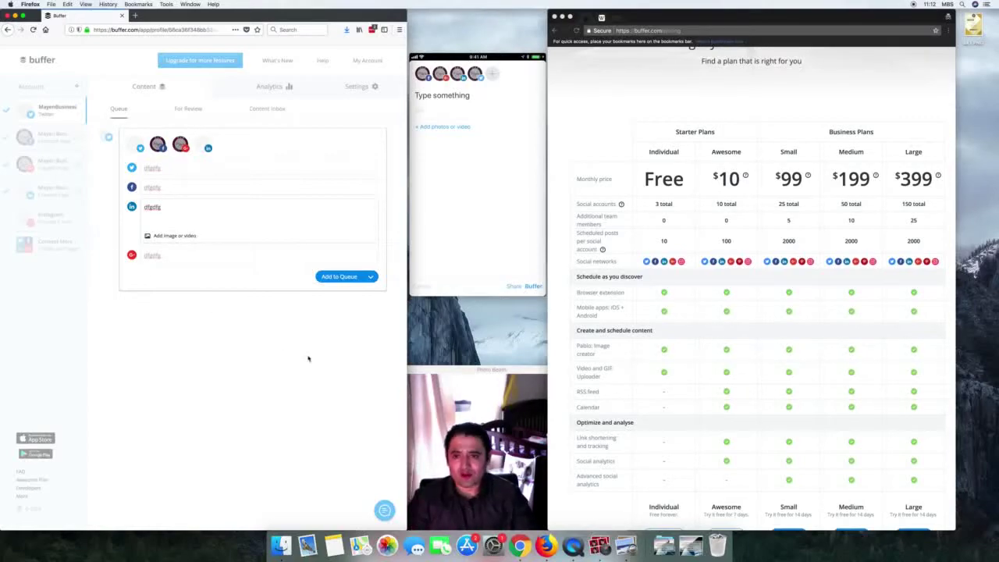
click(51, 69)
Open the draft from the Facebook page's queue, add the Twitter, Google+ and LinkedIn accounts, and close the composer
click(58, 138)
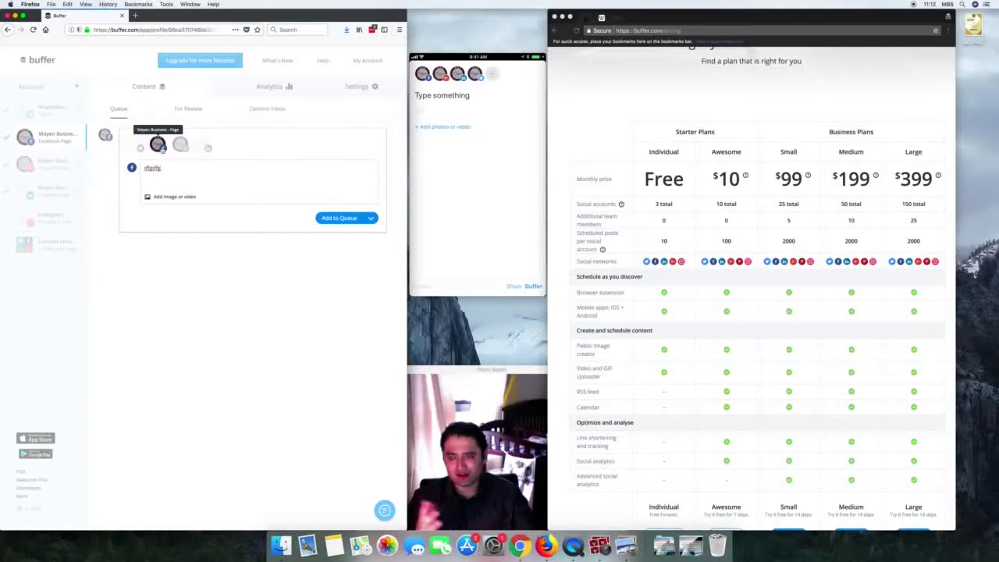
click(45, 163)
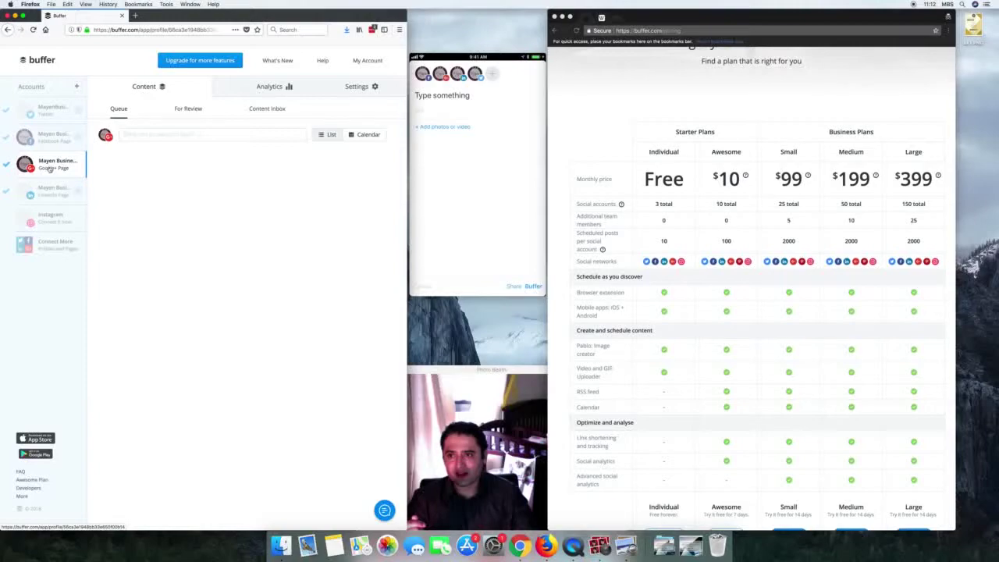
click(54, 134)
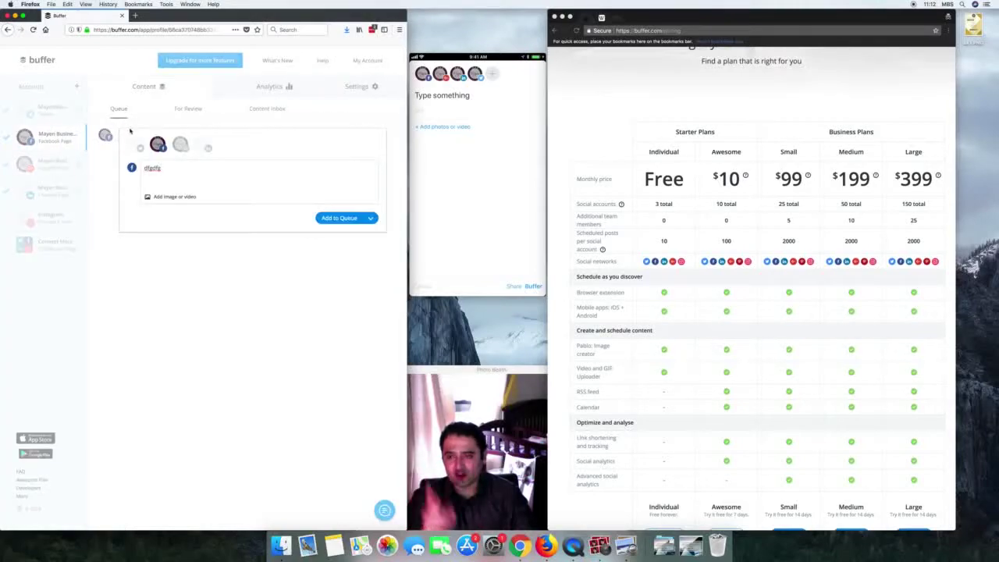
click(136, 146)
click(180, 145)
click(203, 146)
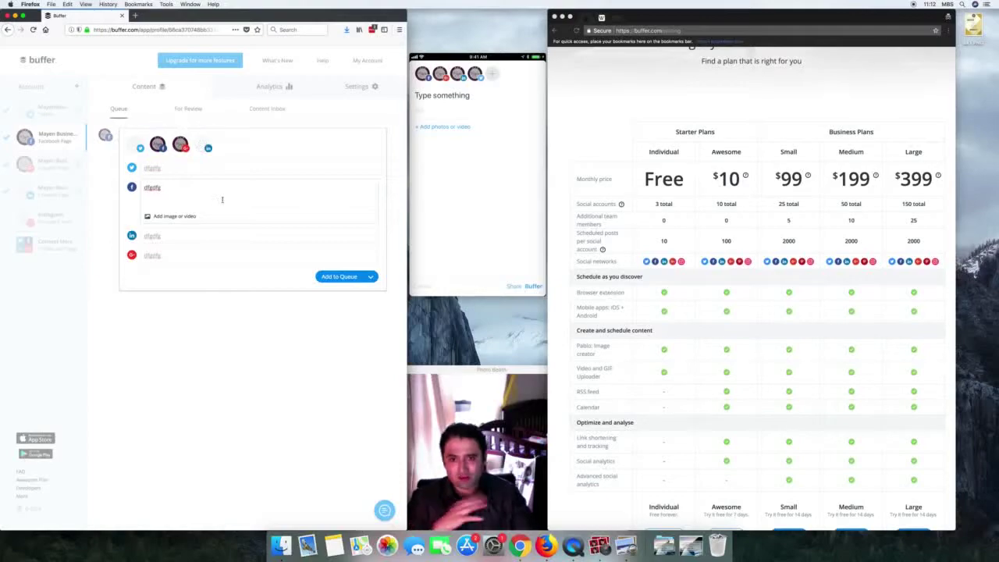
click(103, 187)
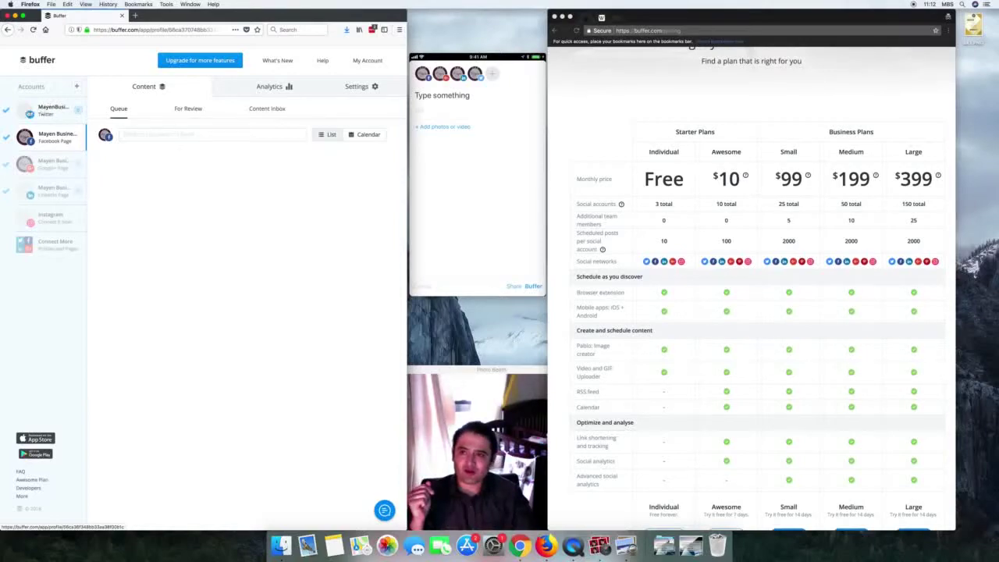
Return to the Twitter account's queue, open the draft and add the Google+, Facebook and LinkedIn pages as destinations
click(6, 164)
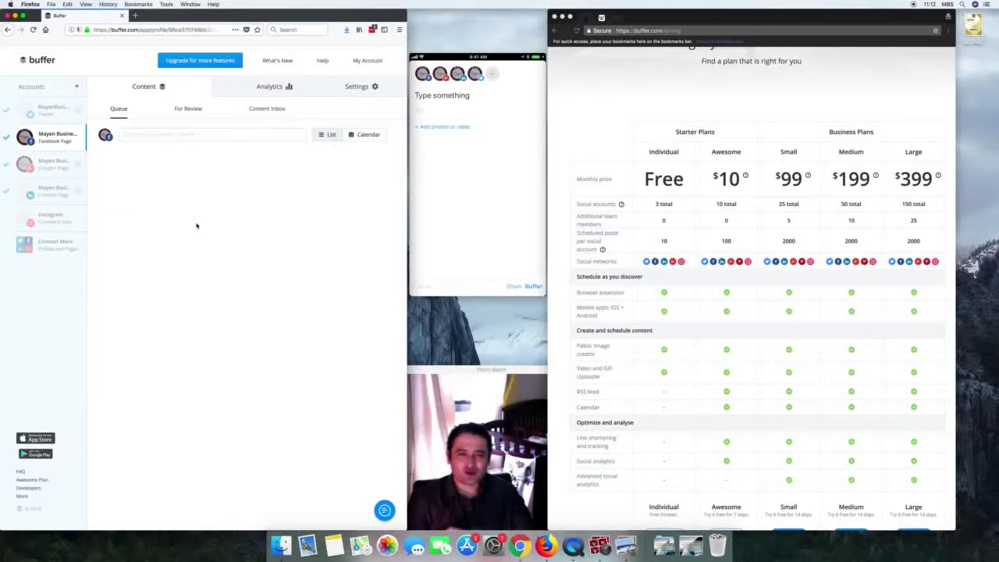
click(60, 119)
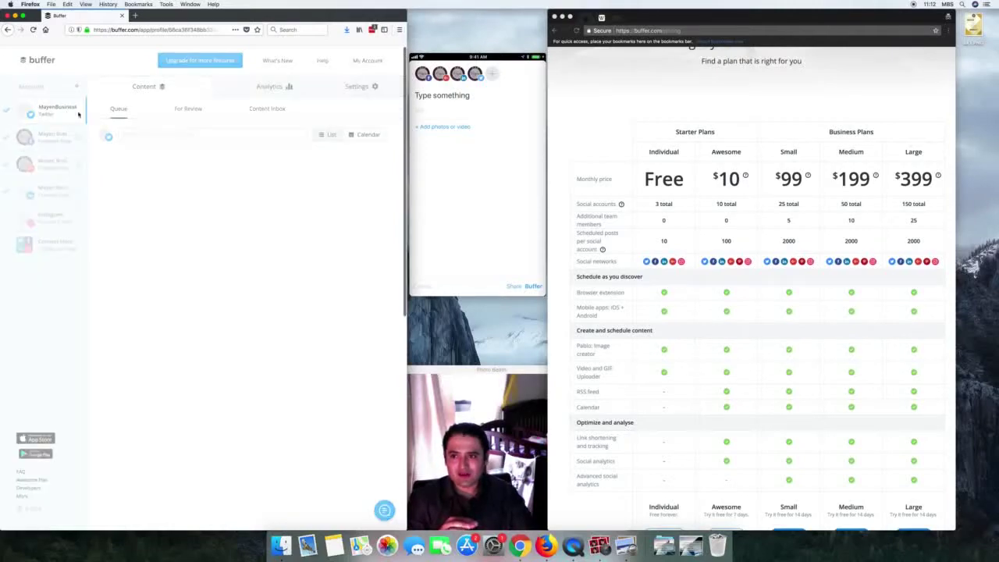
click(258, 135)
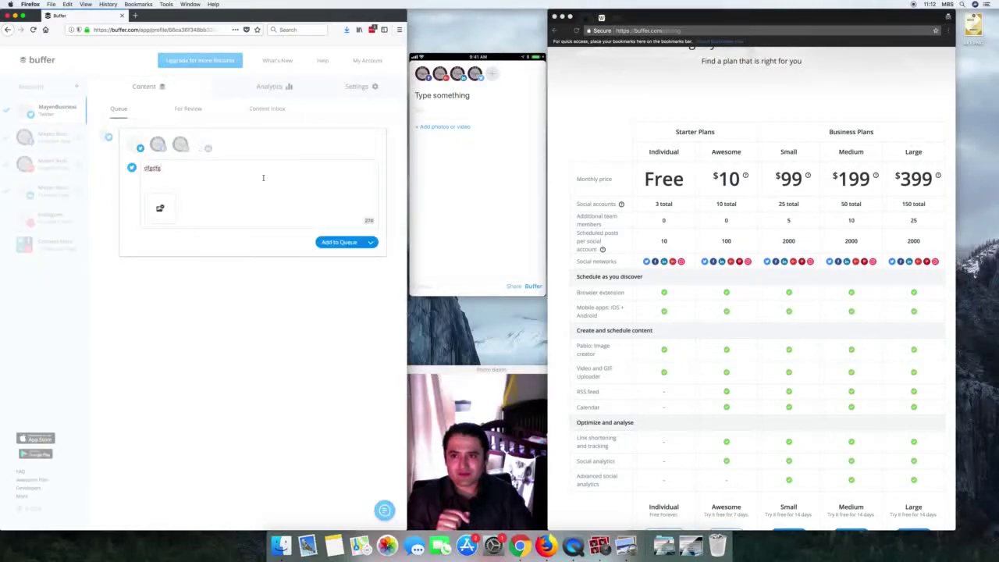
click(180, 145)
click(157, 145)
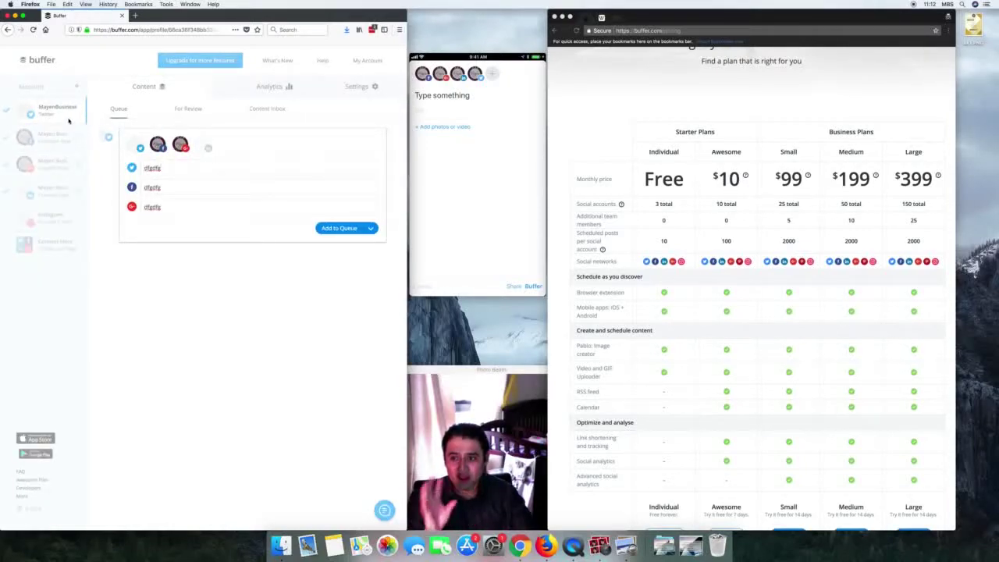
click(202, 146)
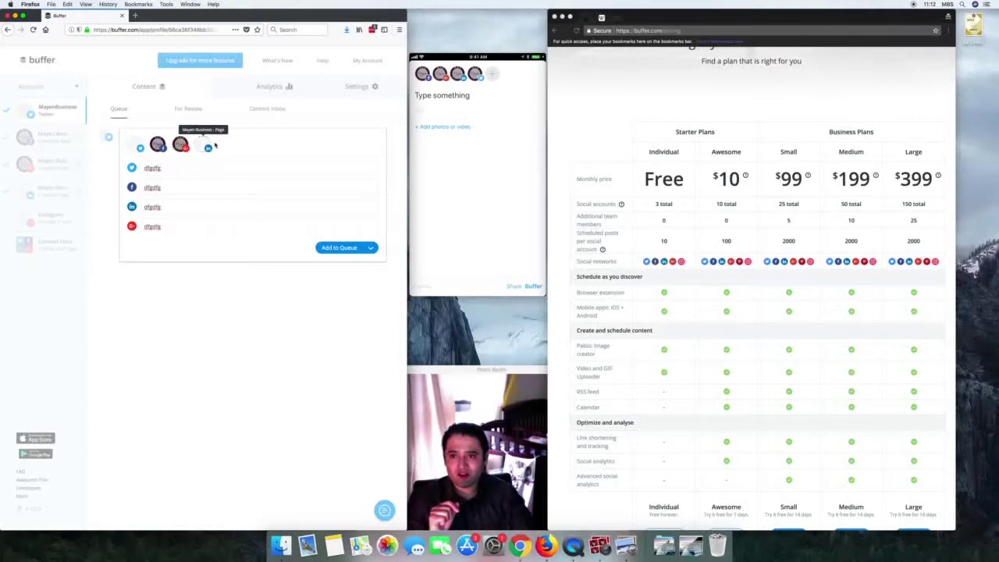
Remove LinkedIn, Google+ and Facebook from the draft's destinations, then swap the remaining Twitter account for the Facebook page
click(202, 145)
click(180, 145)
click(158, 145)
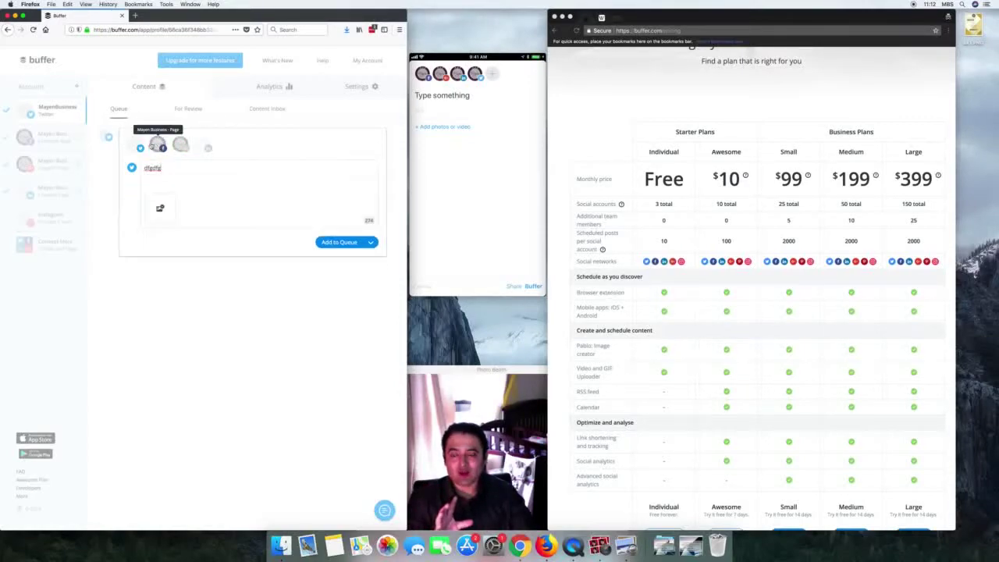
click(140, 148)
click(159, 145)
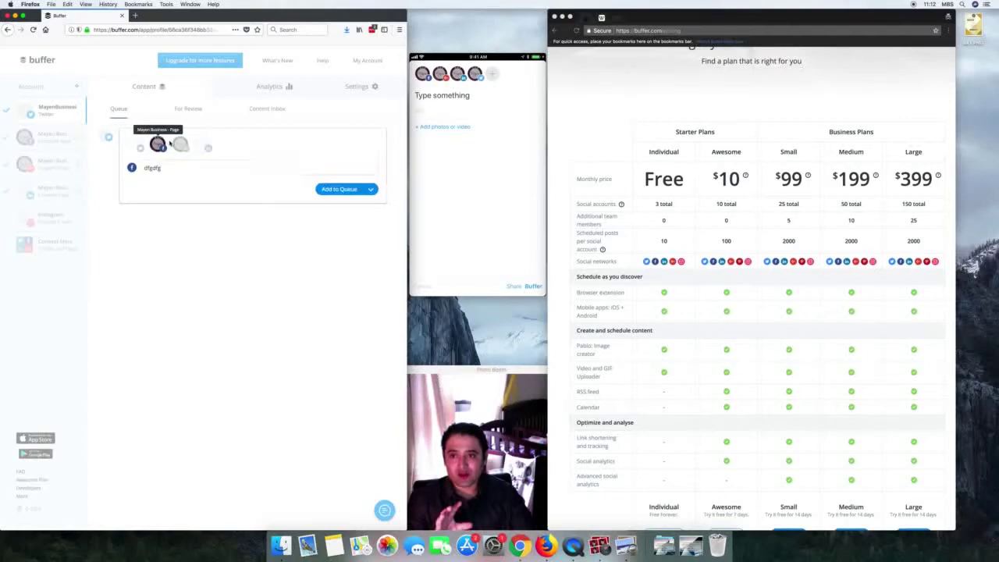
Toggle the Google+, LinkedIn, Twitter and Facebook destinations, deselect them all and close the composer
click(181, 145)
click(202, 145)
click(180, 145)
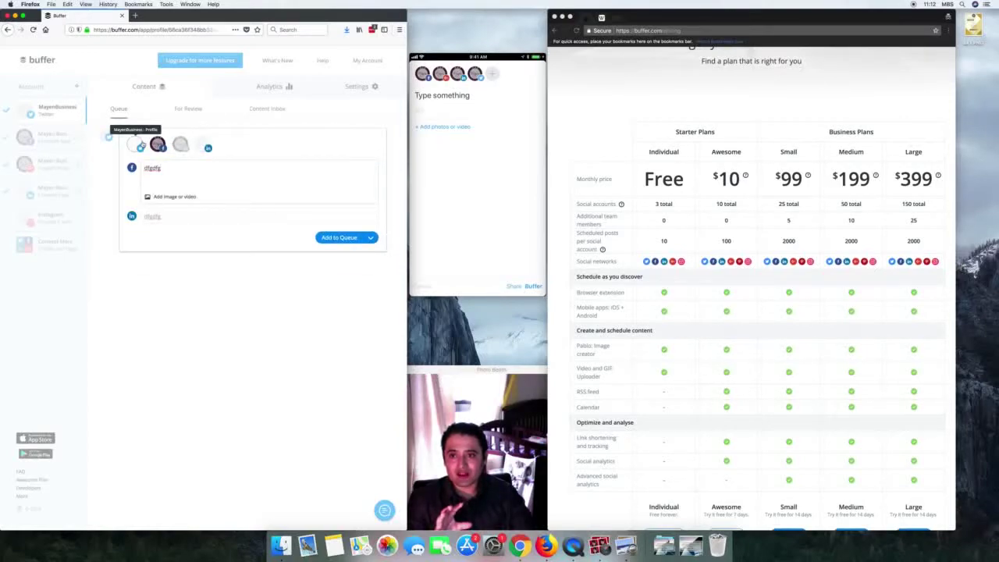
click(140, 147)
click(158, 144)
click(140, 146)
click(203, 146)
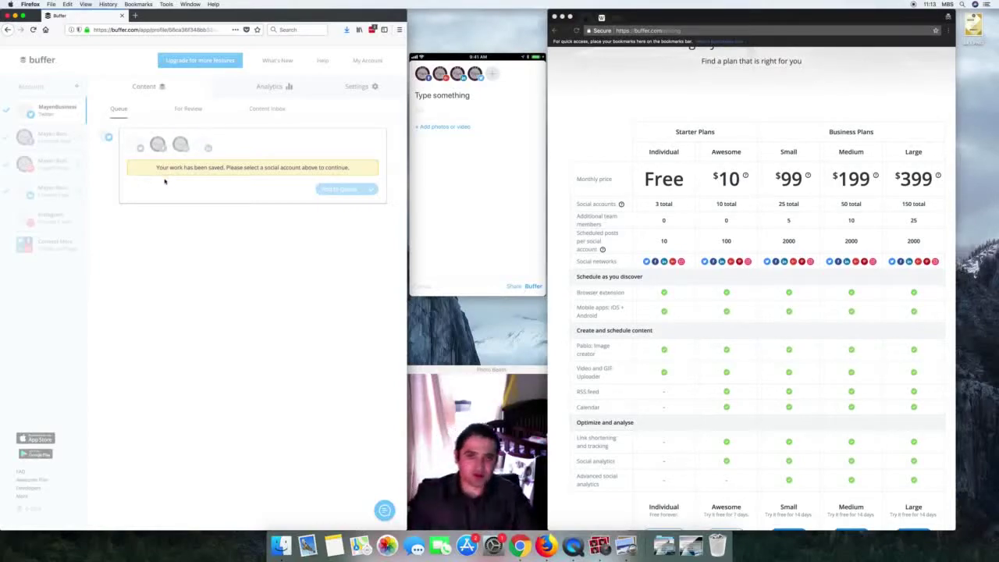
click(175, 248)
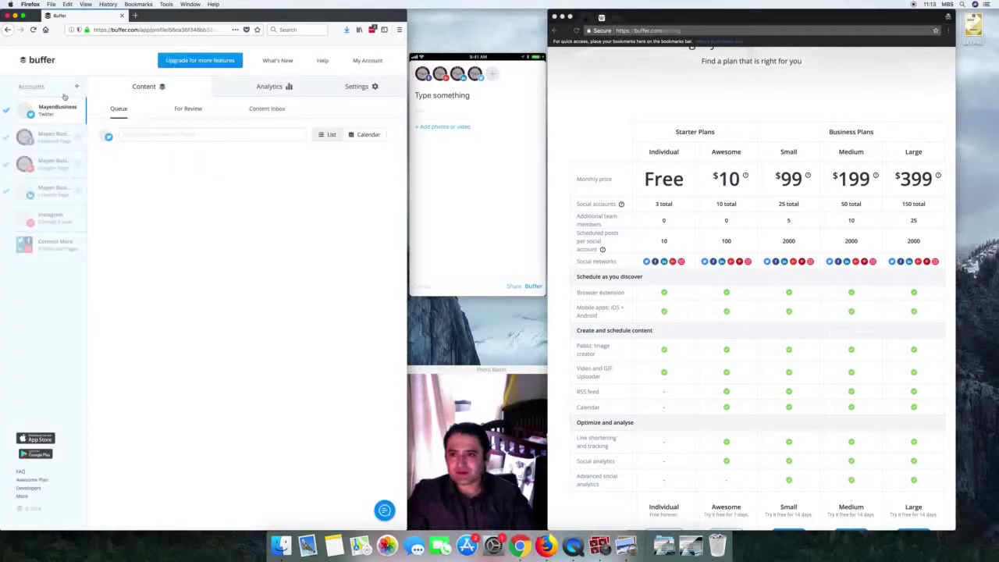
Look over the Twitter account's For Review and Content Inbox pages, and switch back to Buffer's pricing table
click(186, 111)
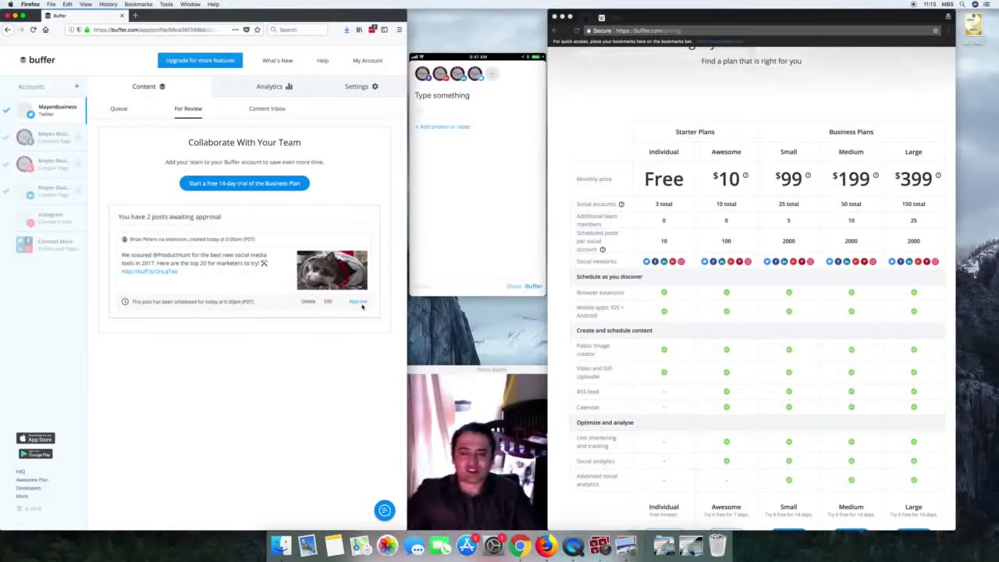
click(266, 116)
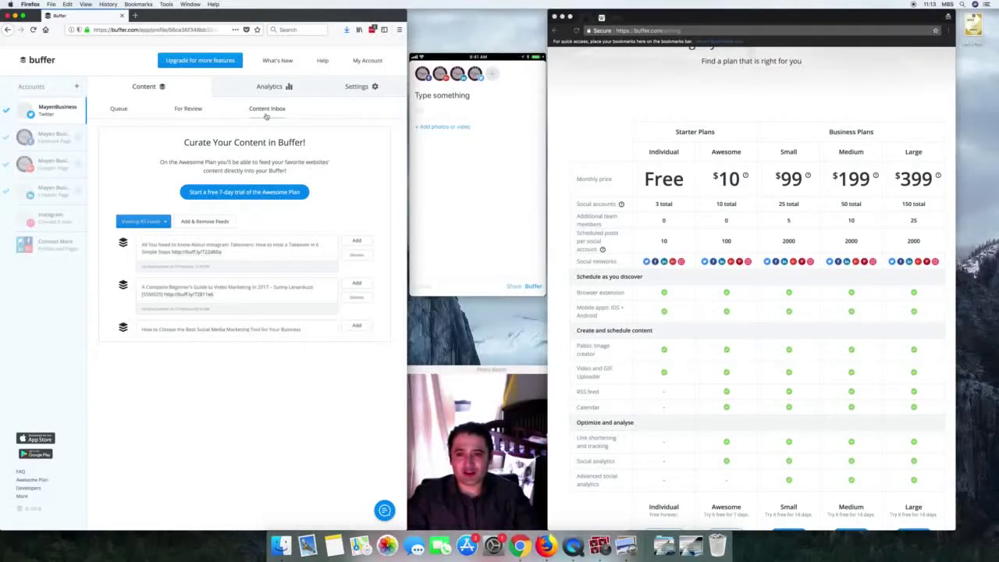
click(266, 110)
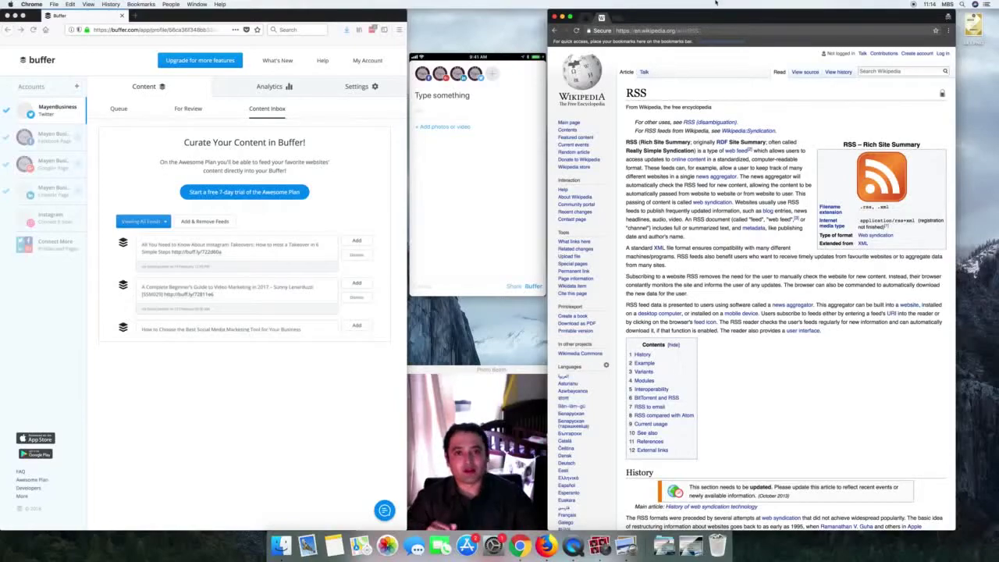
click(588, 24)
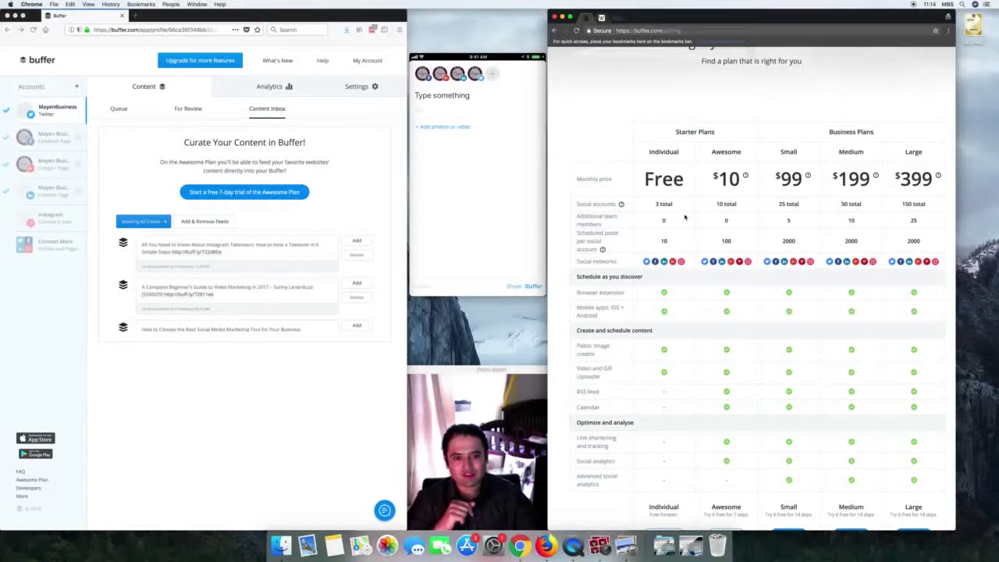
Open the Twitter account's post analytics and review its recent posts alongside the advanced social analytics row in the pricing table
click(271, 89)
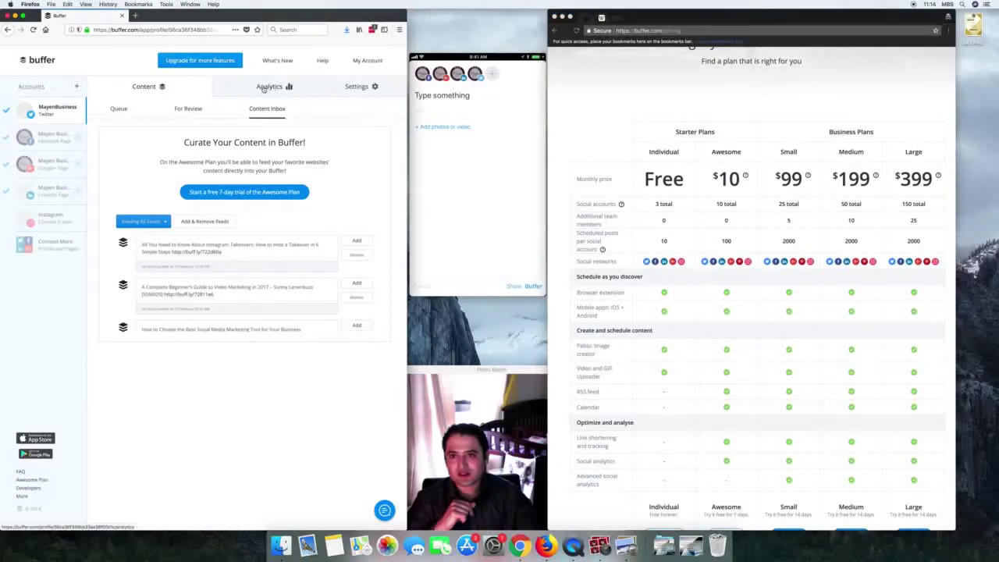
click(268, 88)
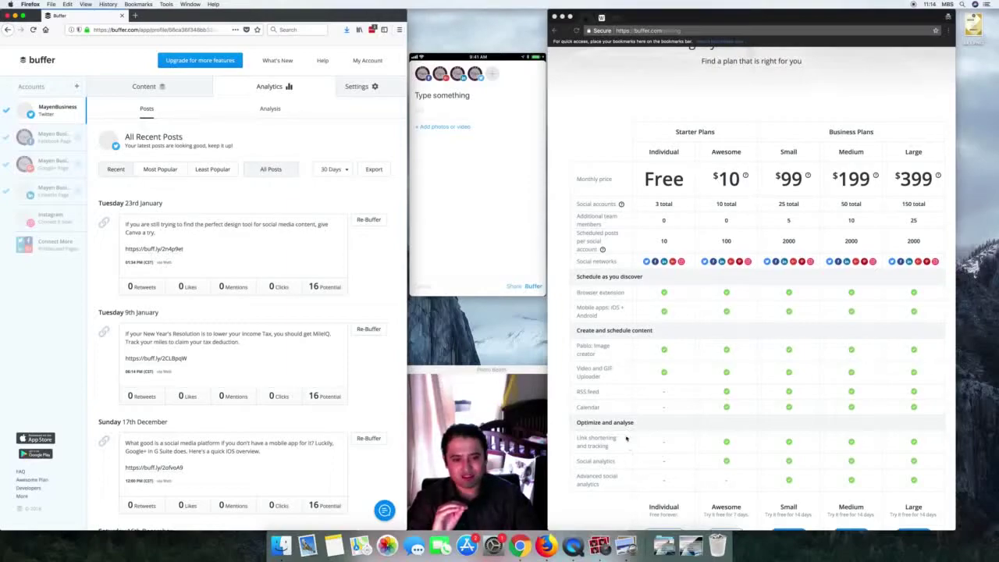
click(596, 479)
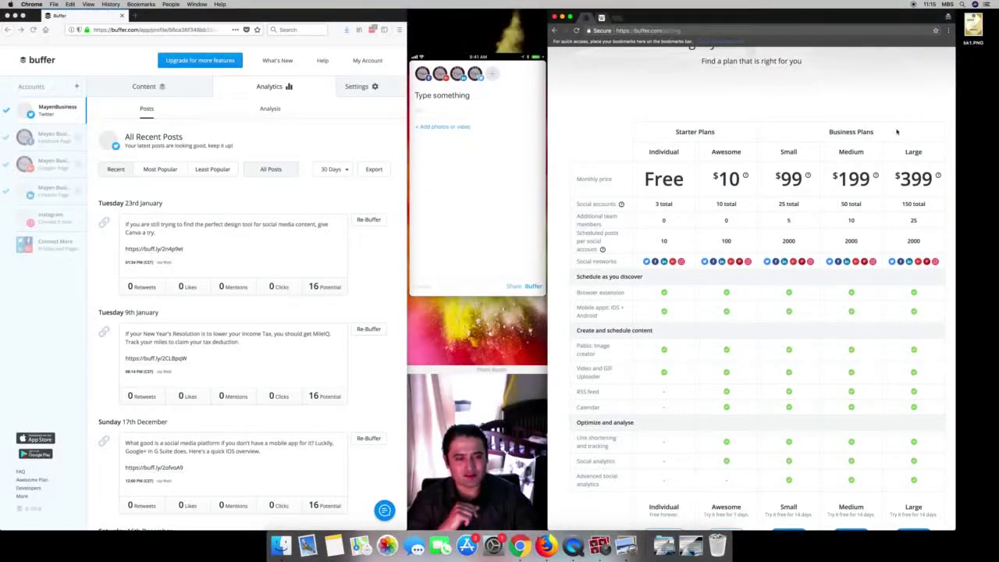
scroll(119, 215, down, 3)
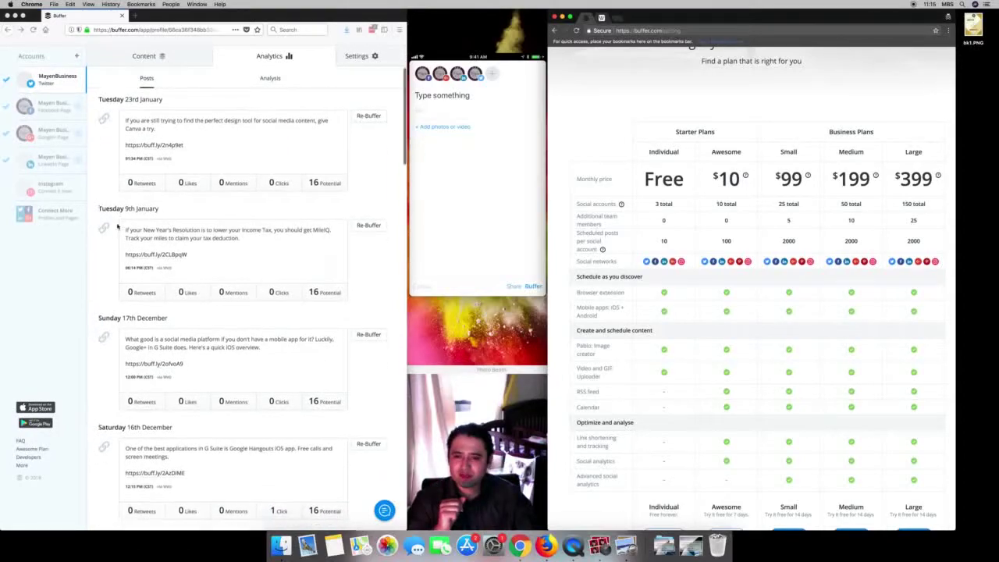
scroll(118, 222, up, 3)
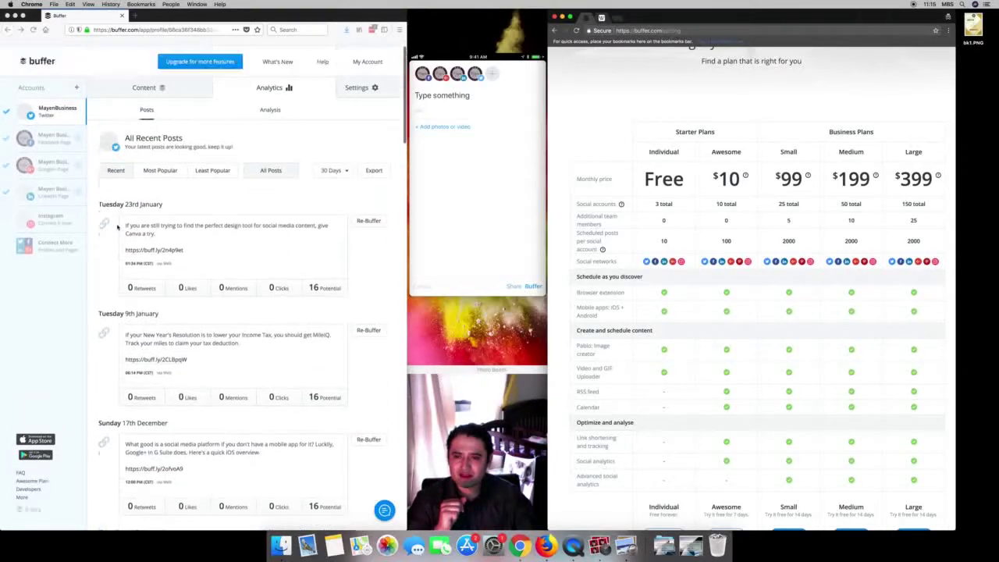
click(202, 255)
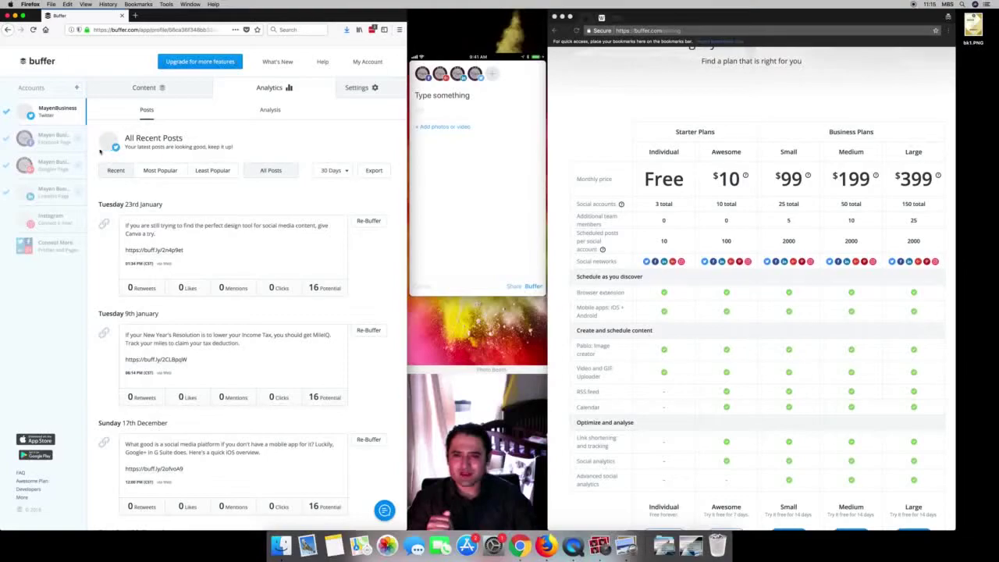
Review the recent-post analytics for the Facebook, Google+ and LinkedIn pages, recheck Facebook's older posts and return to Twitter's
click(51, 145)
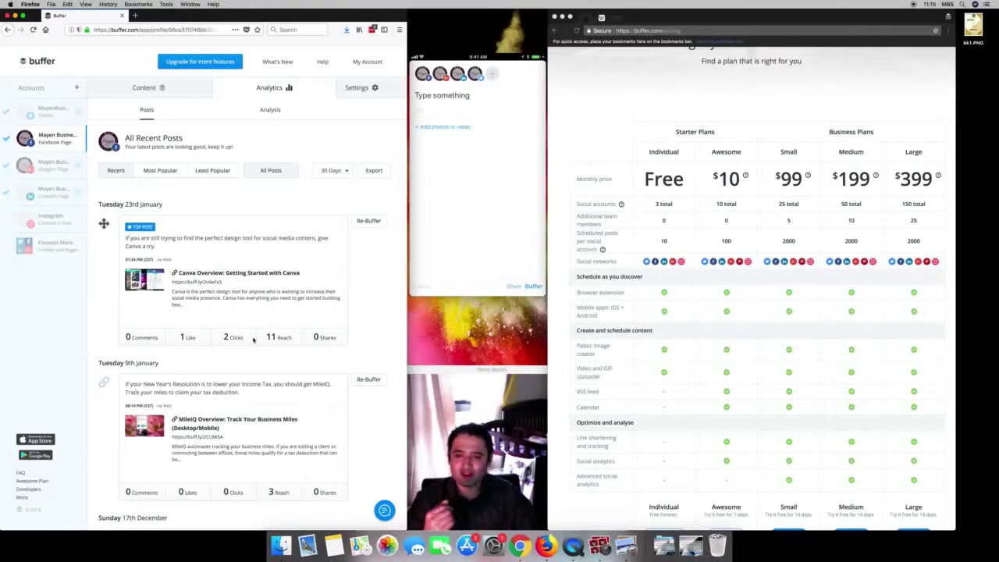
click(45, 164)
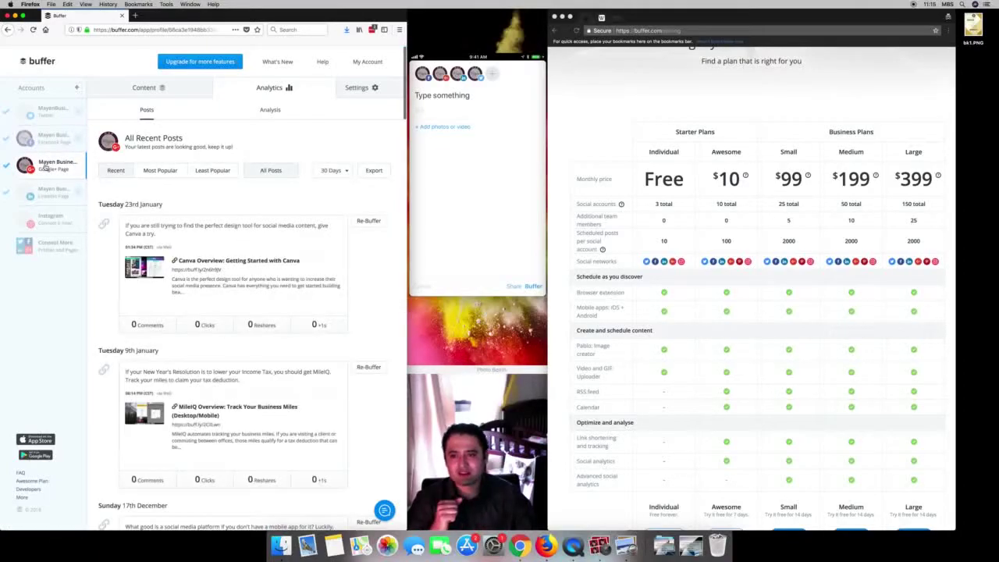
click(46, 191)
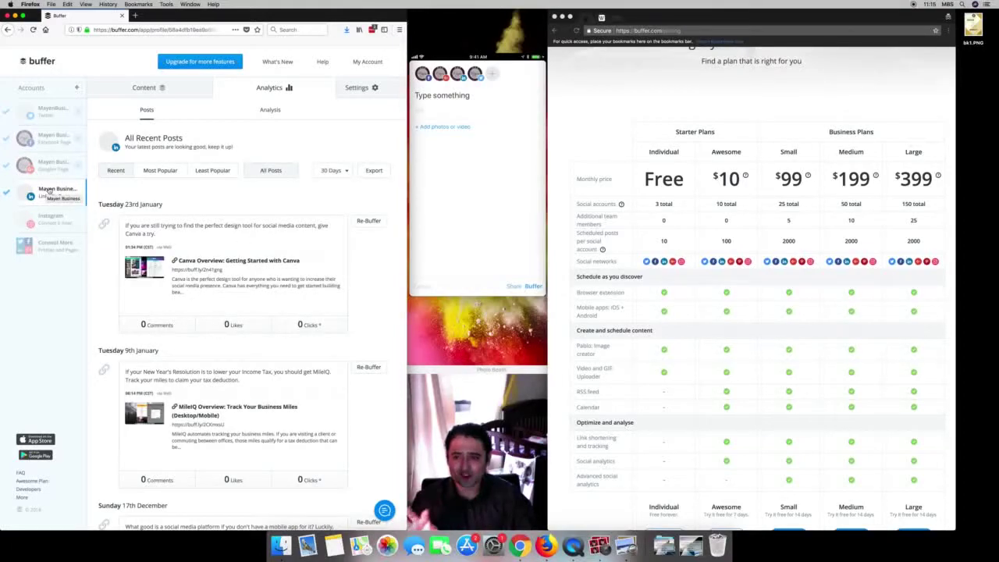
click(54, 150)
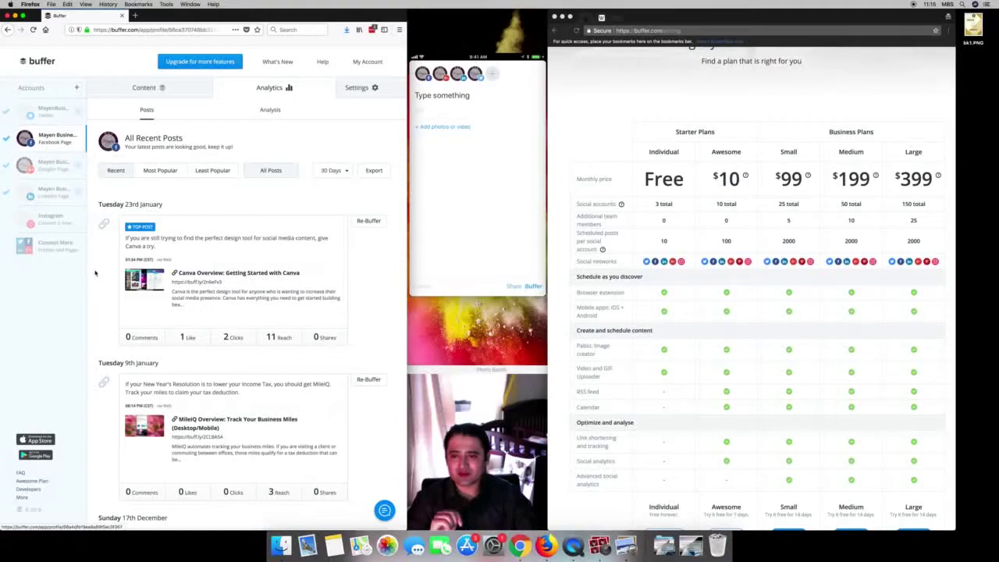
scroll(95, 273, down, 5)
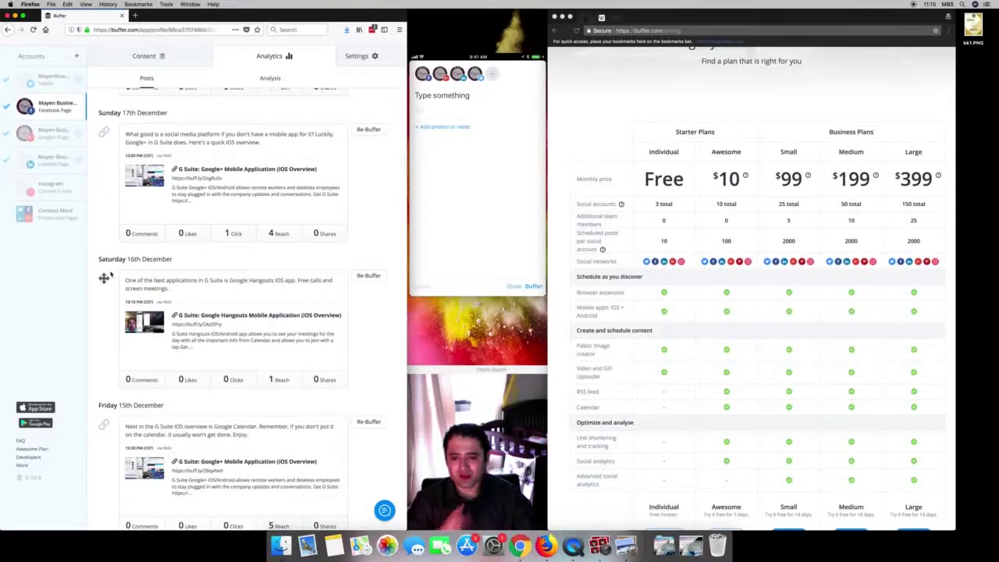
scroll(110, 274, up, 10)
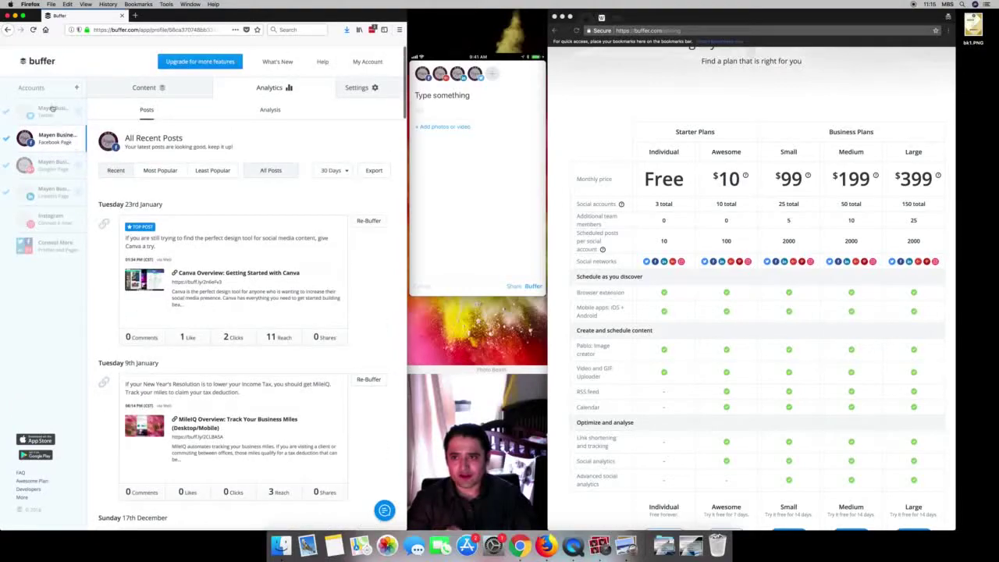
click(48, 108)
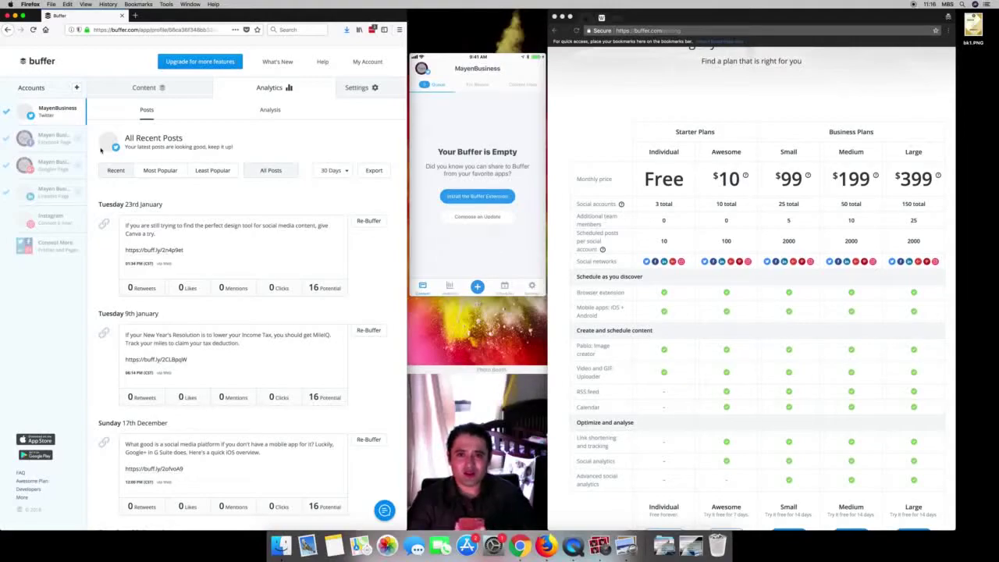
Compare the Facebook page's post analytics with the mobile app's version, and return to the Twitter account's analytics
mouse_move(426, 70)
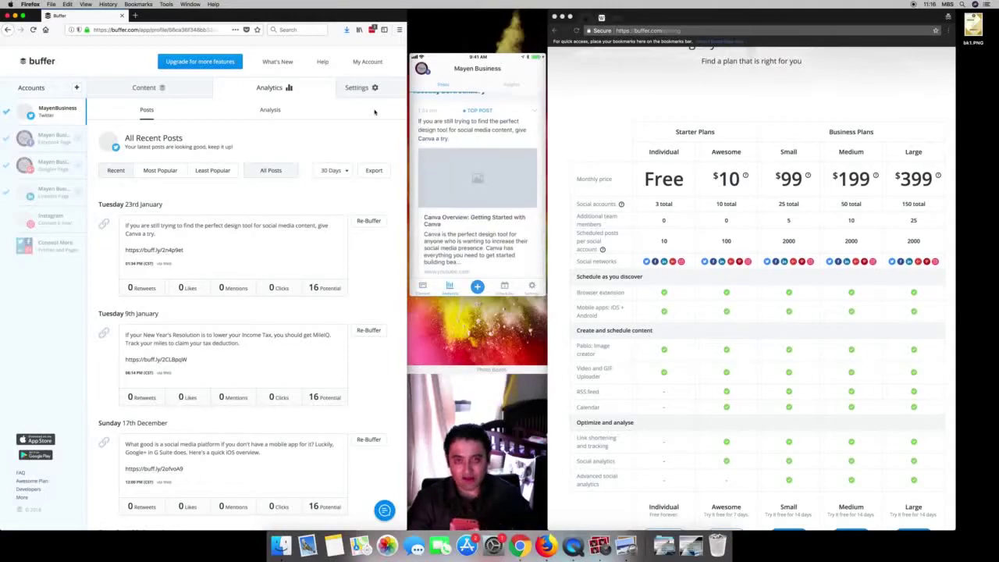
mouse_move(444, 295)
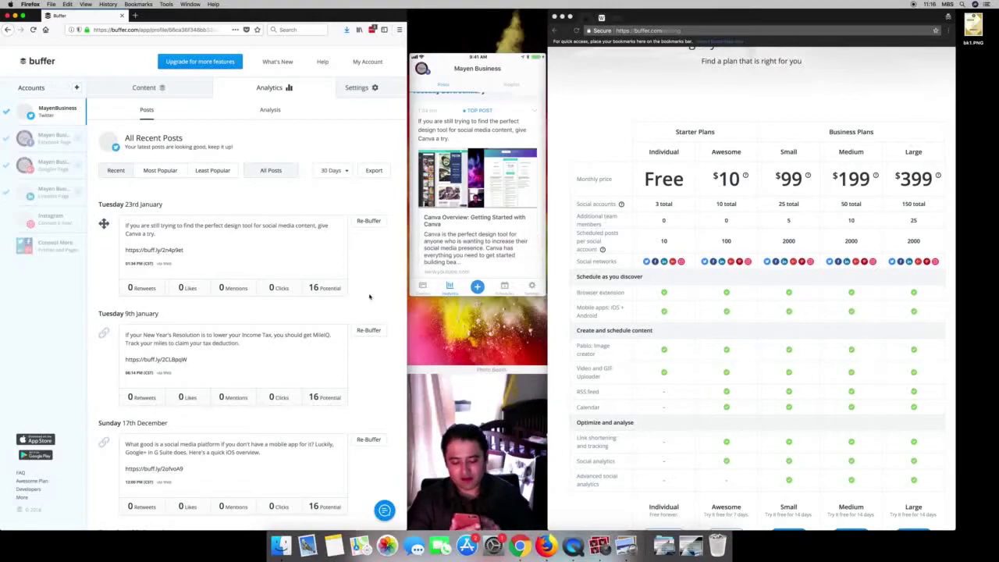
click(61, 138)
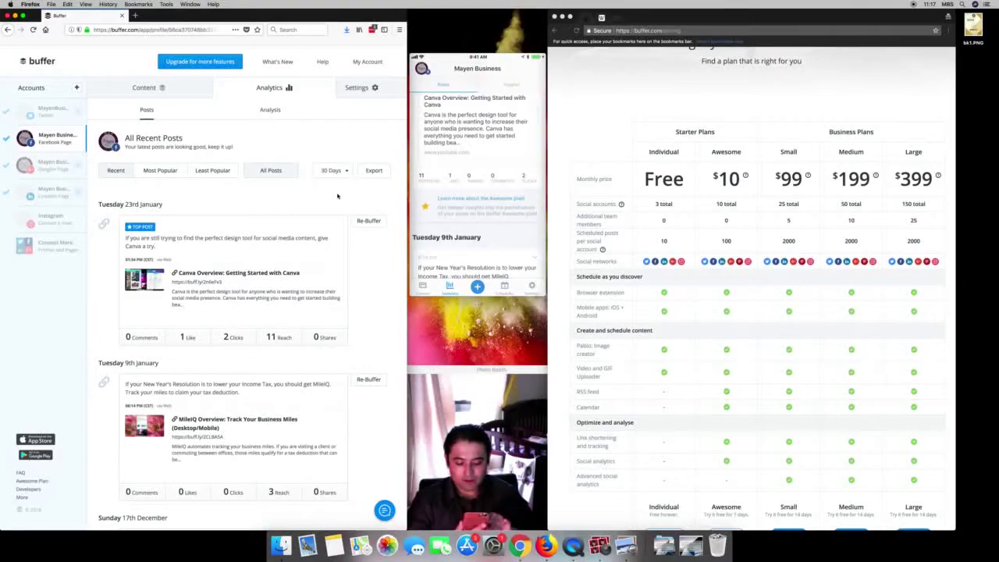
mouse_move(453, 171)
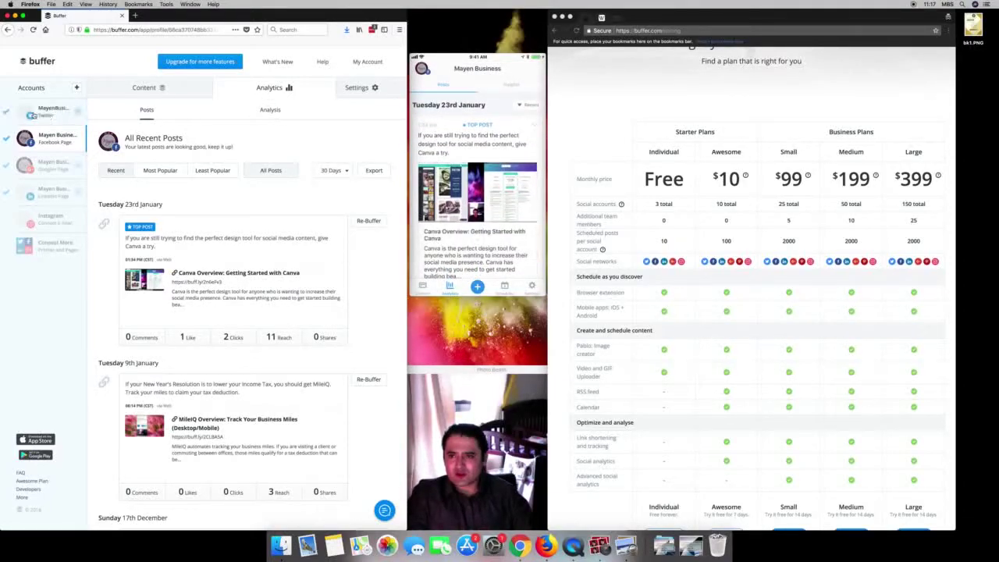
click(31, 115)
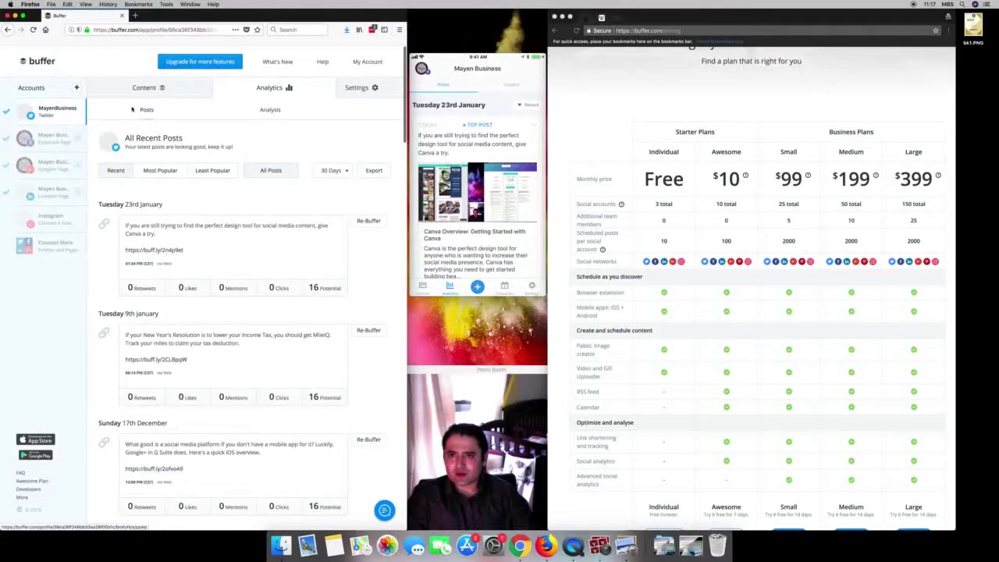
Open the social network connection page from the Instagram entry and check the Individual plan's social account limit
click(52, 221)
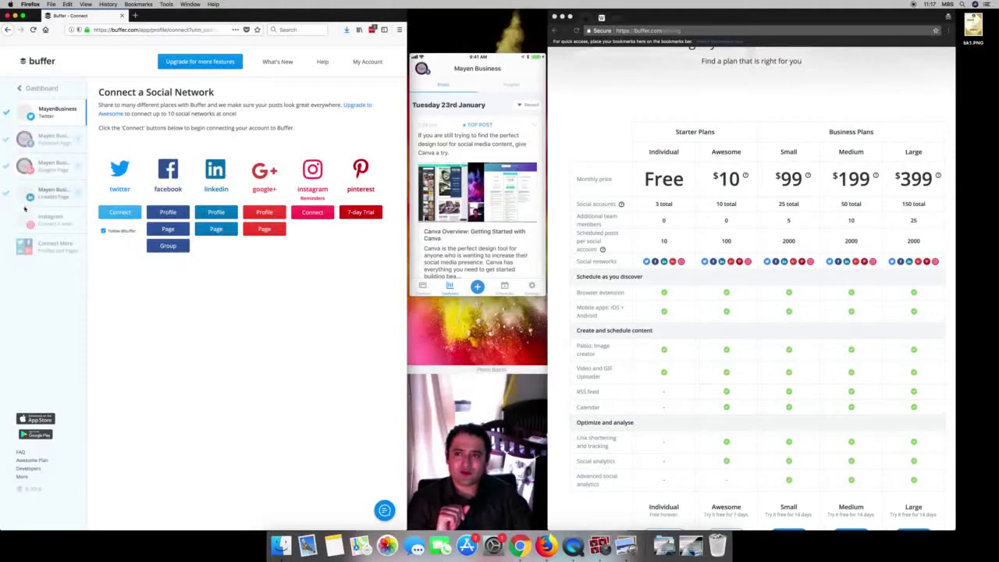
triple_click(660, 203)
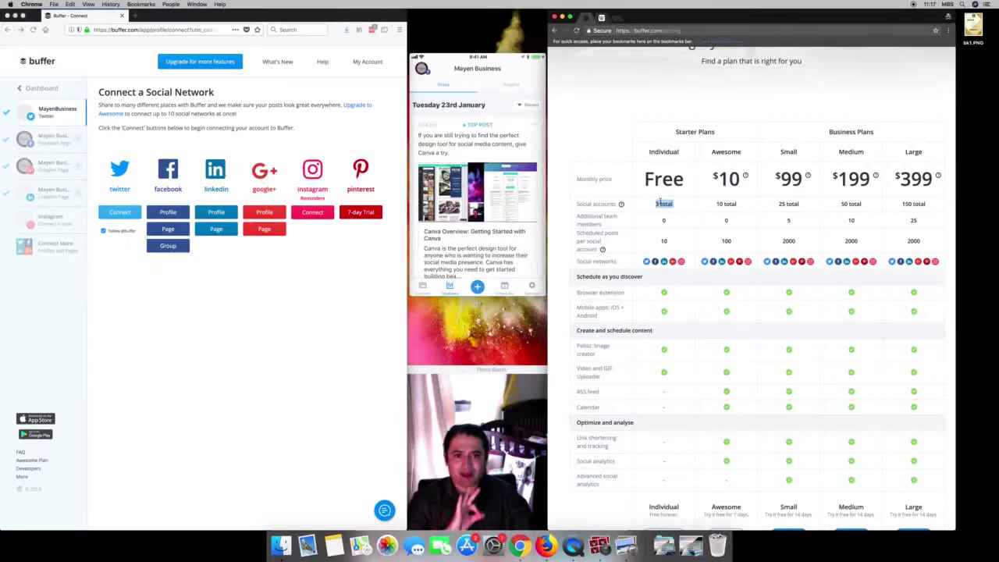
click(45, 227)
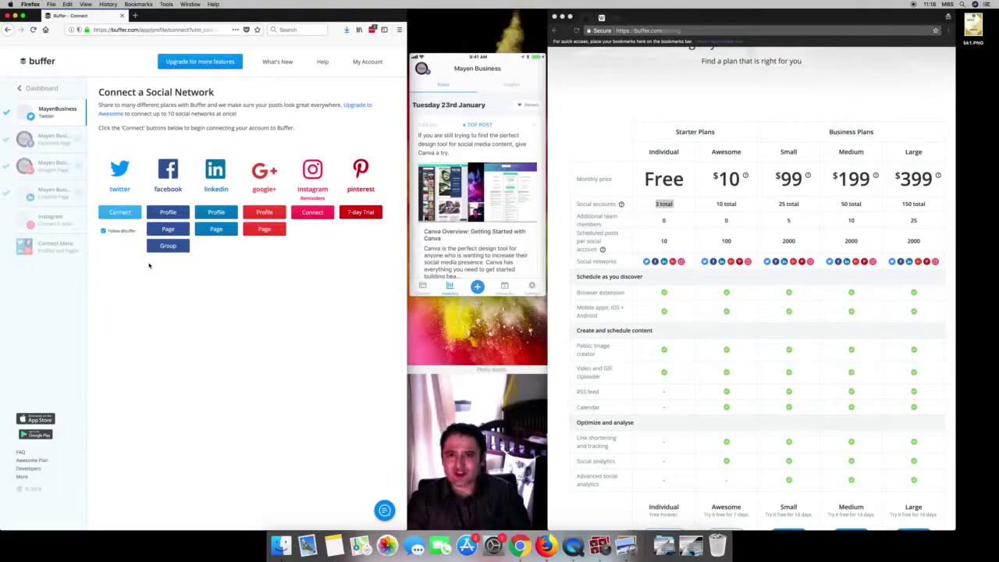
Open the account's email settings, return briefly to the dashboard, and reopen them to examine the email notification options
mouse_move(366, 63)
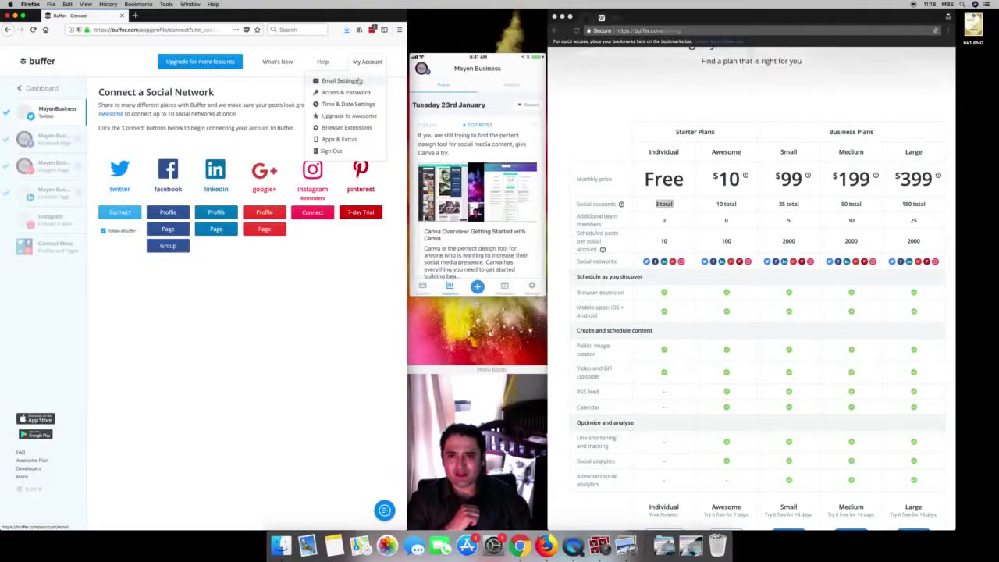
click(359, 81)
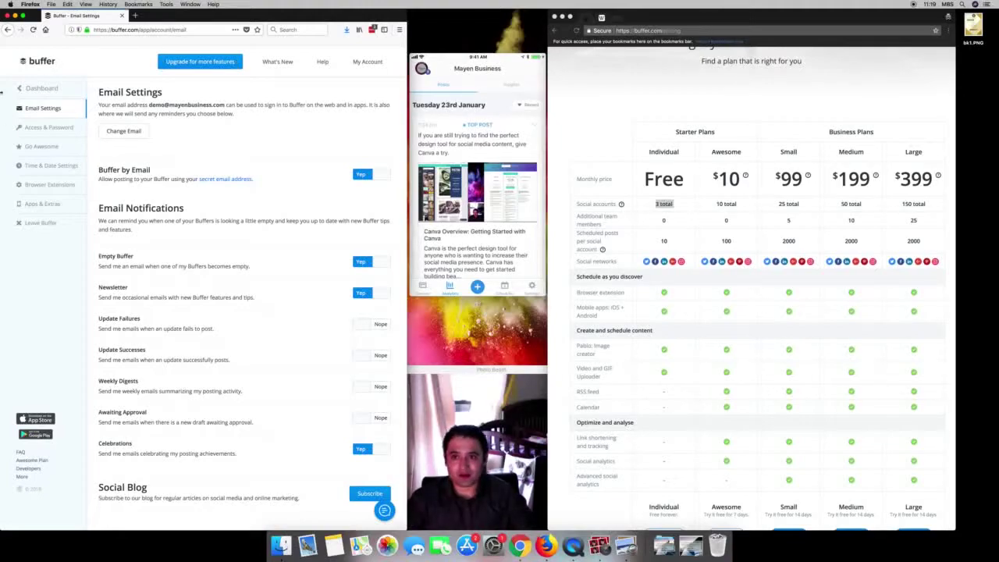
click(19, 91)
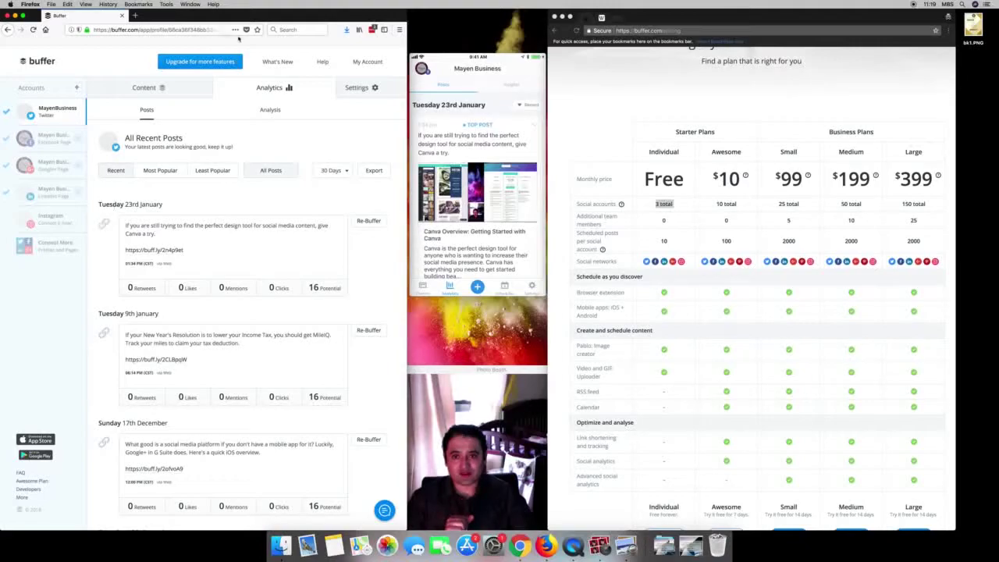
click(360, 67)
click(344, 81)
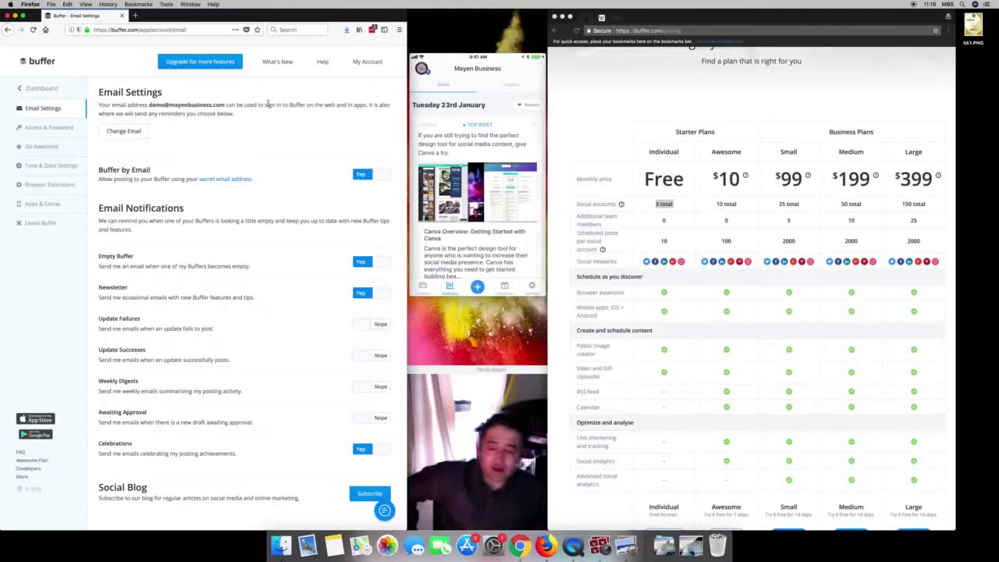
scroll(185, 308, down, 2)
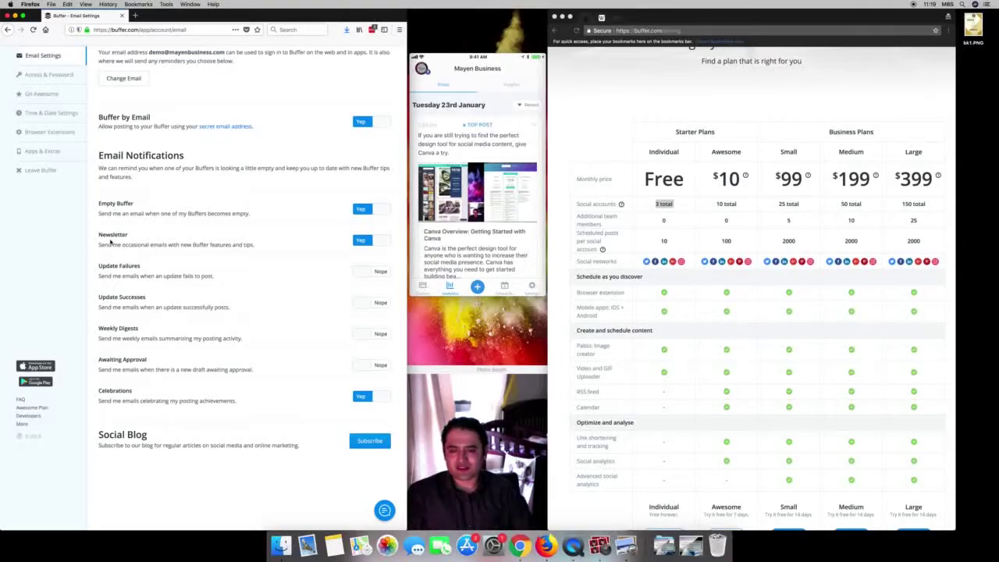
Turn on the Update Failures email notification and look over the remaining email notification options
scroll(121, 273, down, 1)
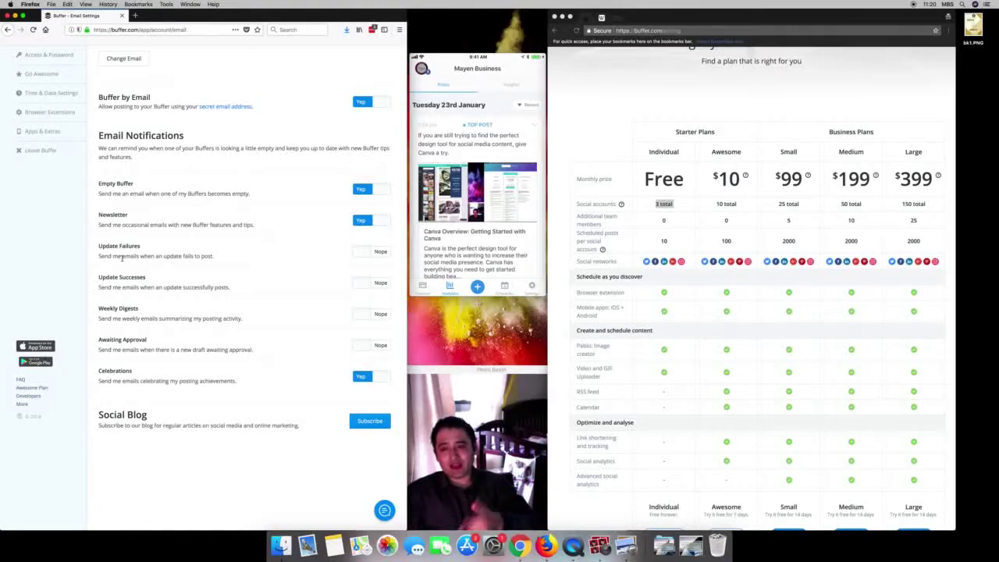
click(359, 254)
scroll(220, 249, down, 2)
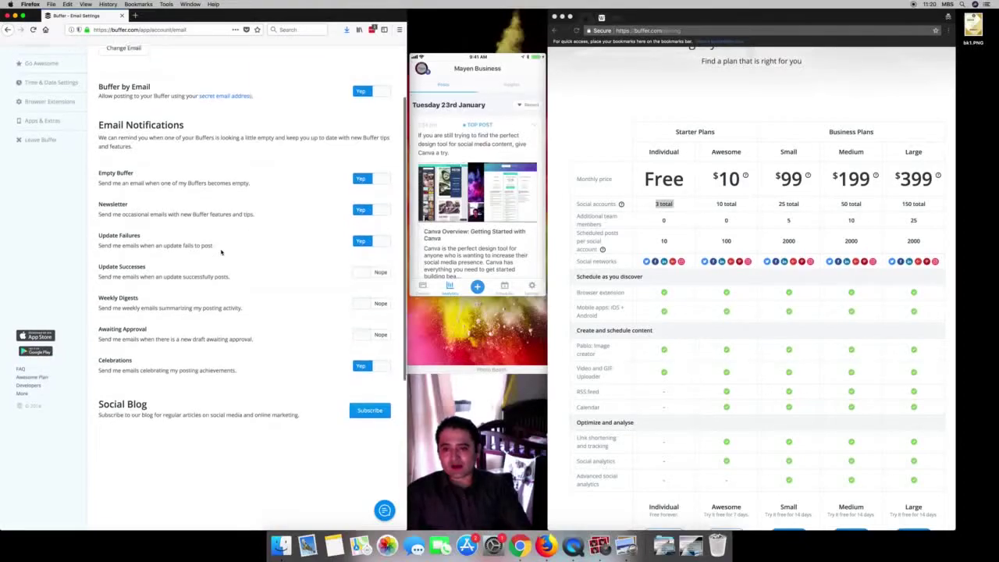
drag(119, 243, 163, 246)
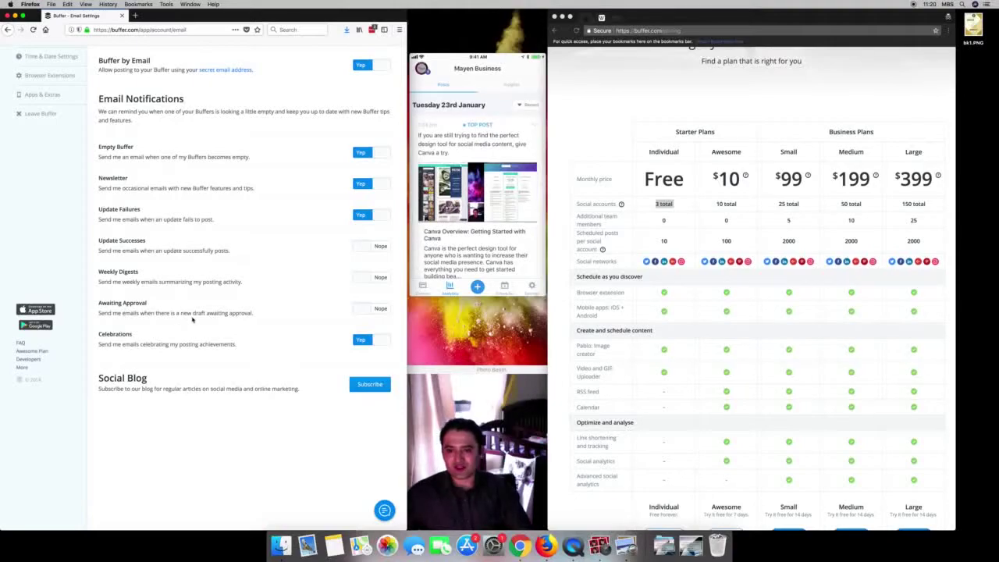
scroll(183, 343, down, 2)
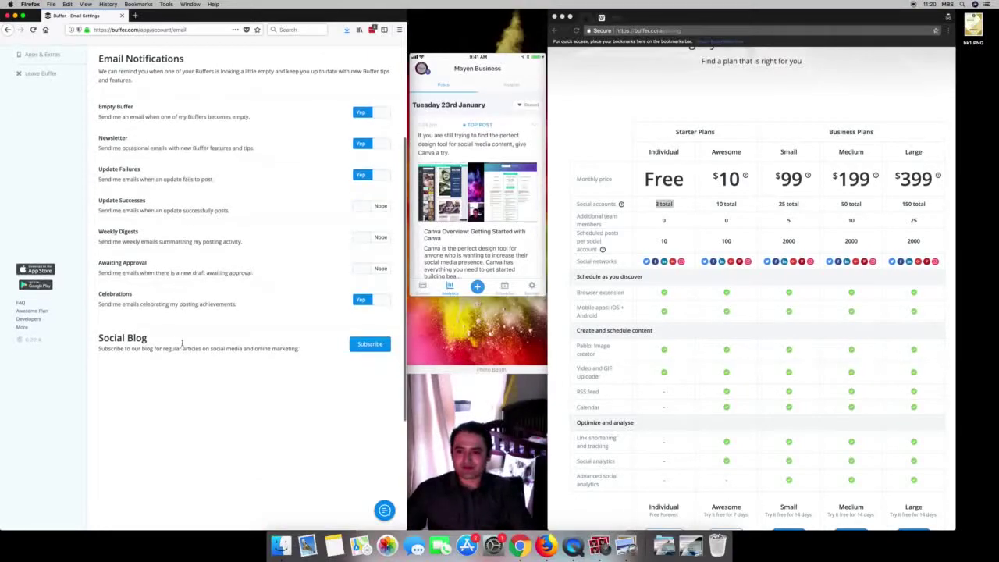
scroll(184, 346, down, 2)
scroll(184, 346, up, 5)
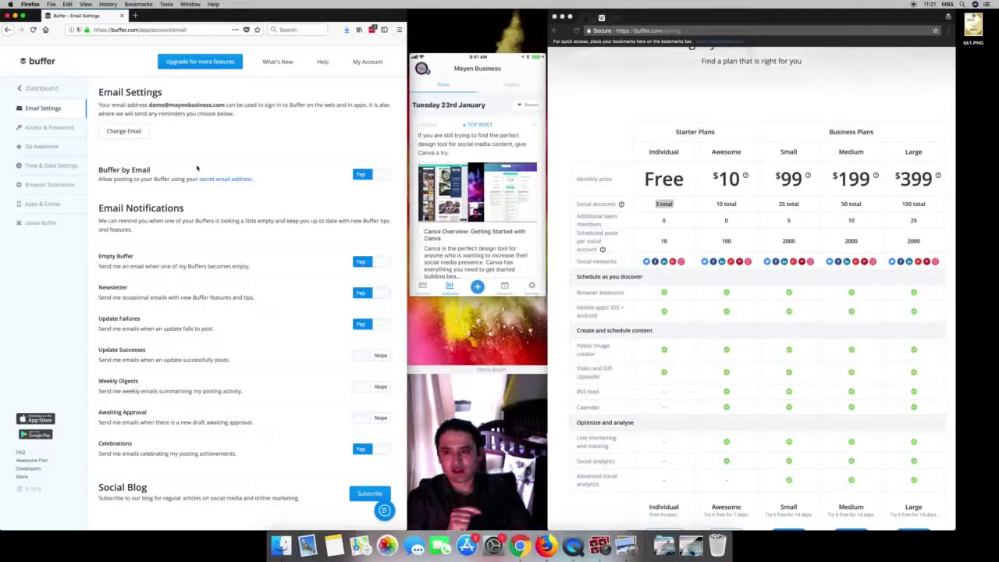
Look through the Awesome upgrade page and the Time & Date, Browser Extensions and Apps & Extras settings pages
click(42, 153)
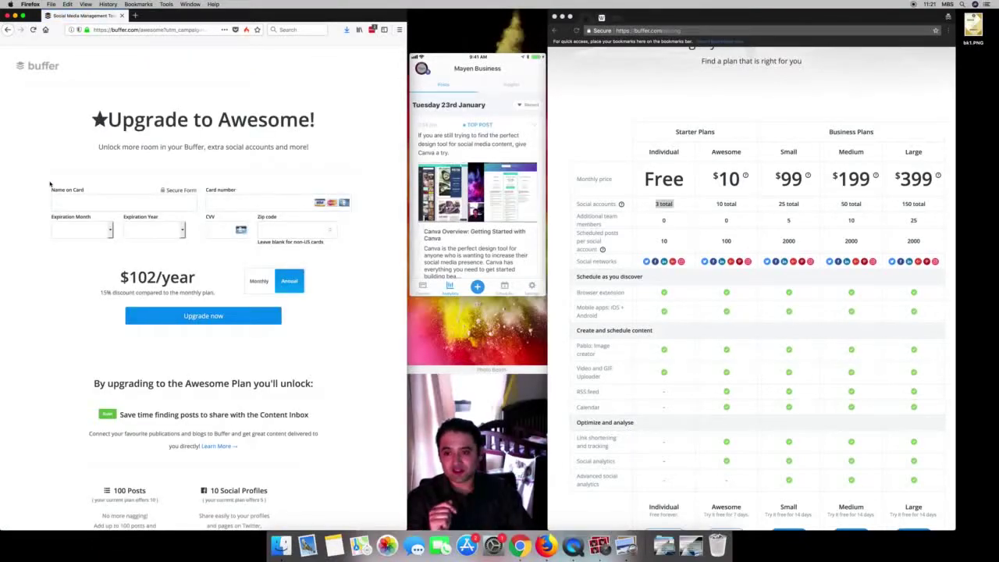
click(8, 30)
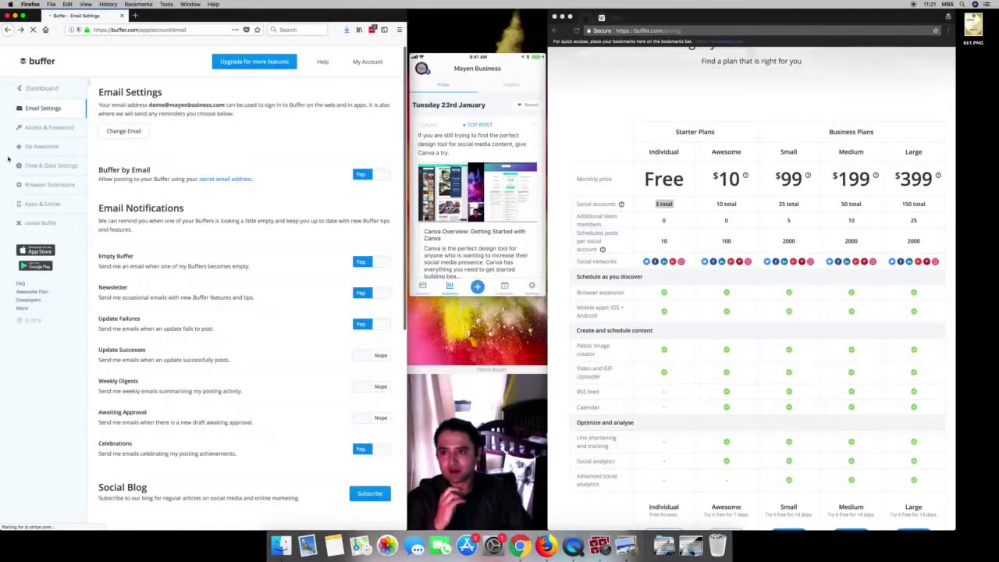
click(39, 165)
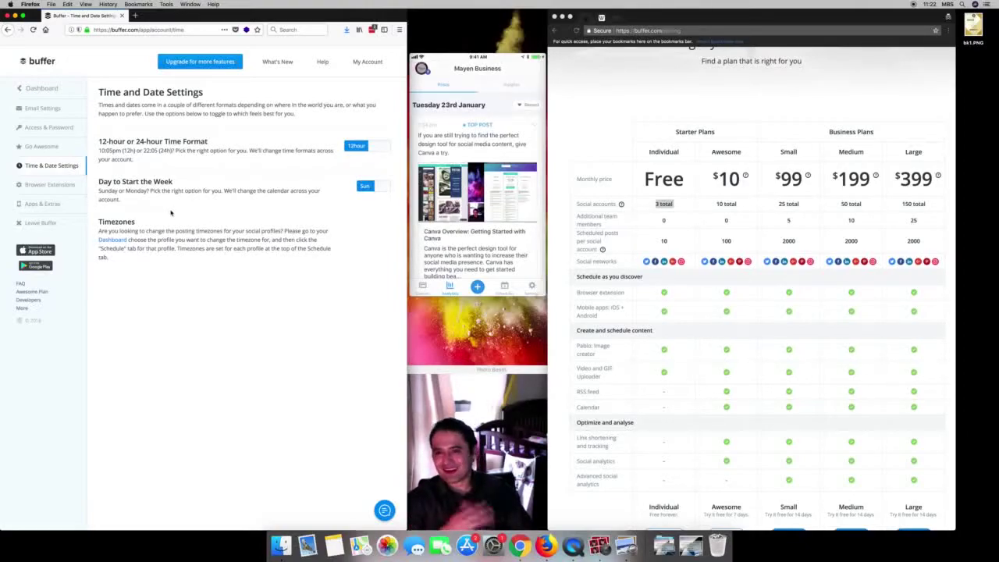
click(36, 187)
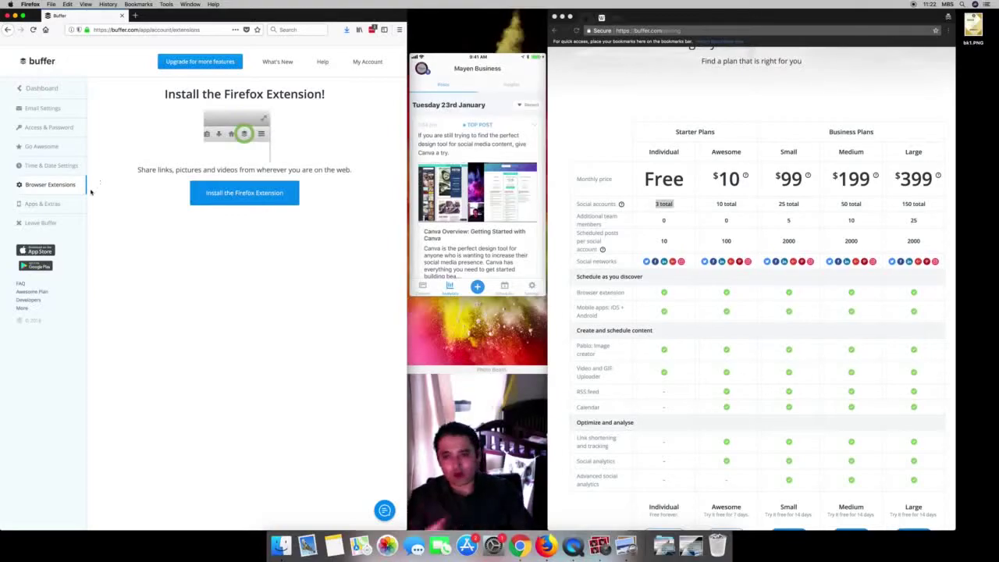
click(48, 205)
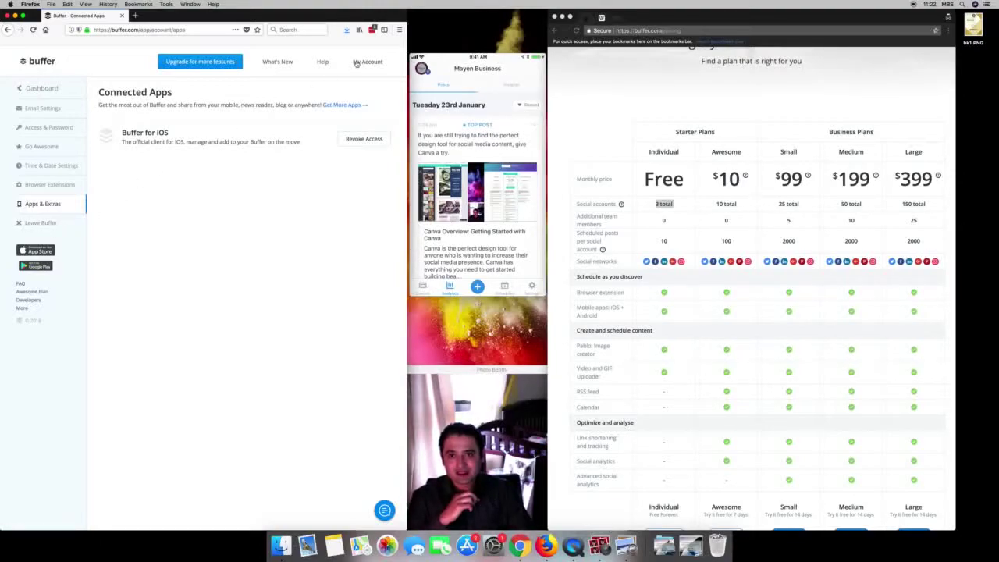
Check the options under My Account and return to the dashboard
mouse_move(357, 63)
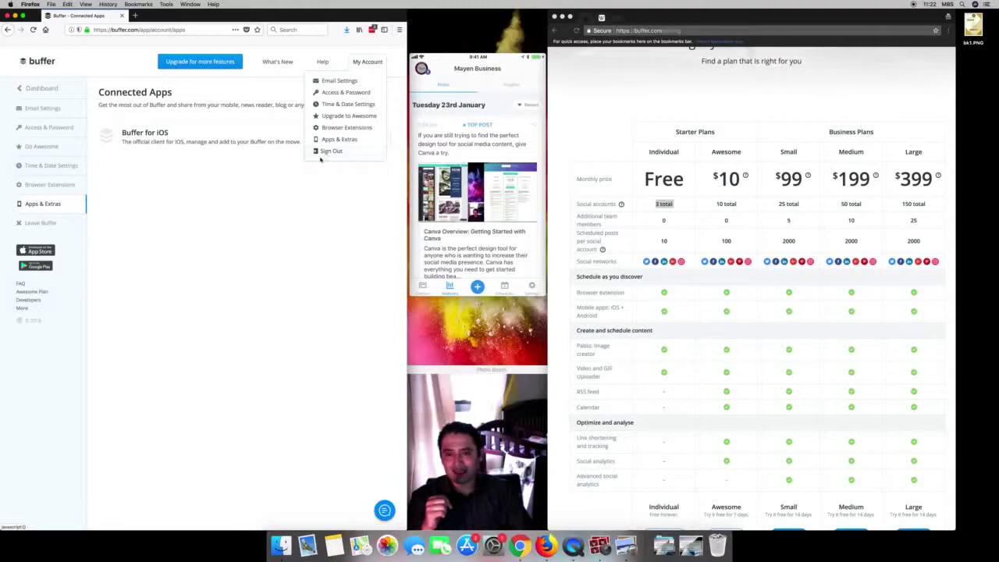
click(225, 202)
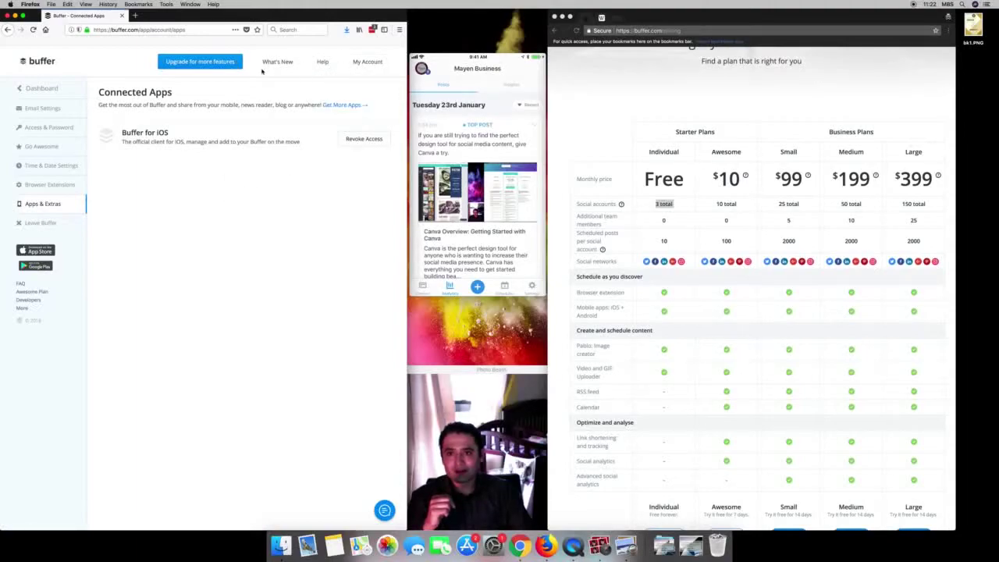
click(55, 64)
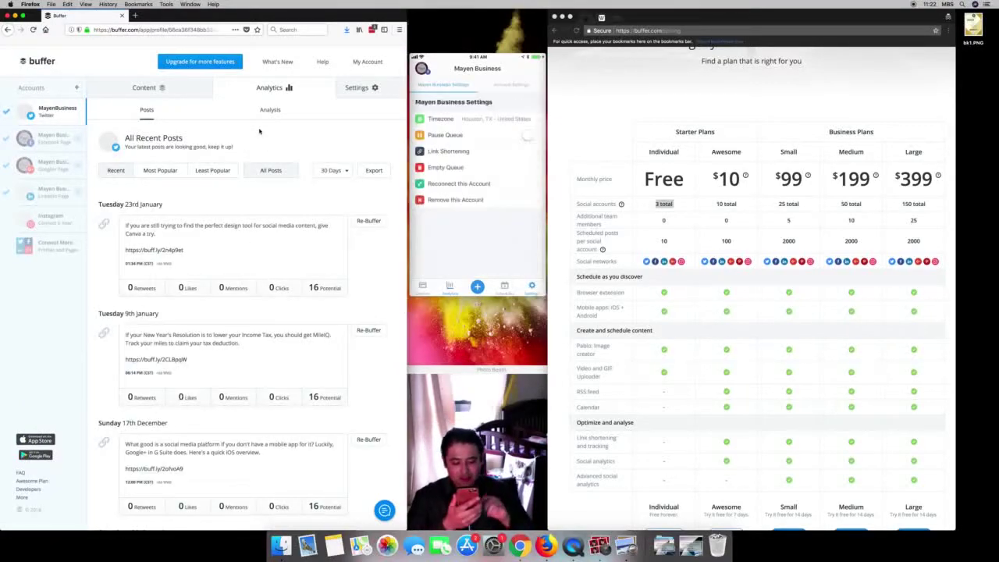
Examine the latest Twitter post alongside the mobile app's link shortening settings, and display the Facebook page's recent posts for comparison
mouse_move(533, 288)
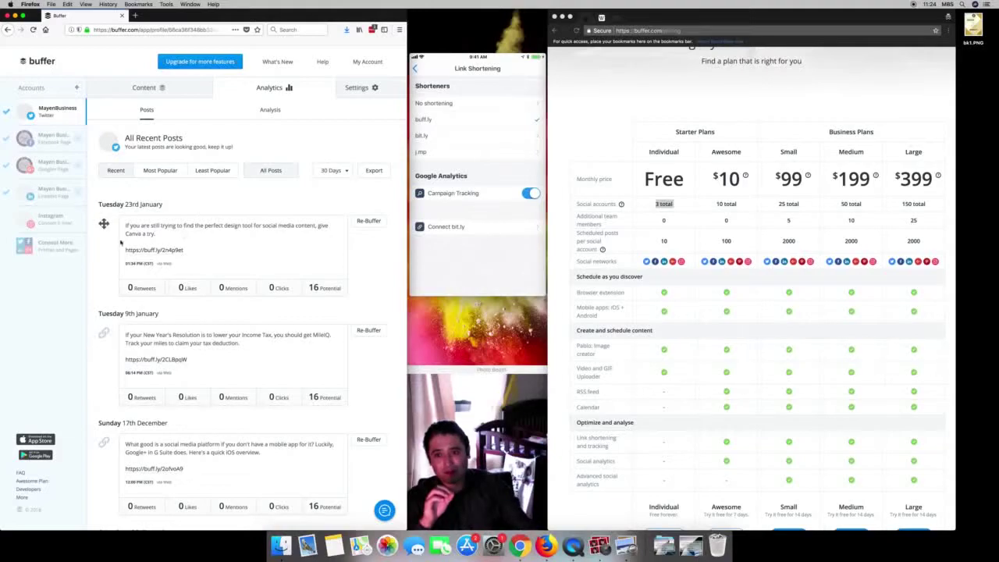
drag(125, 227, 278, 226)
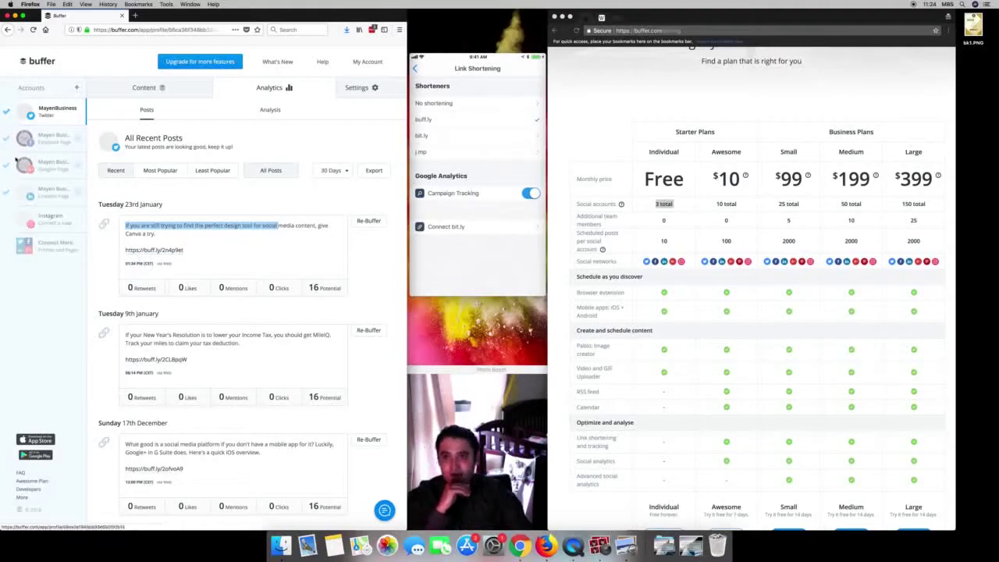
click(46, 137)
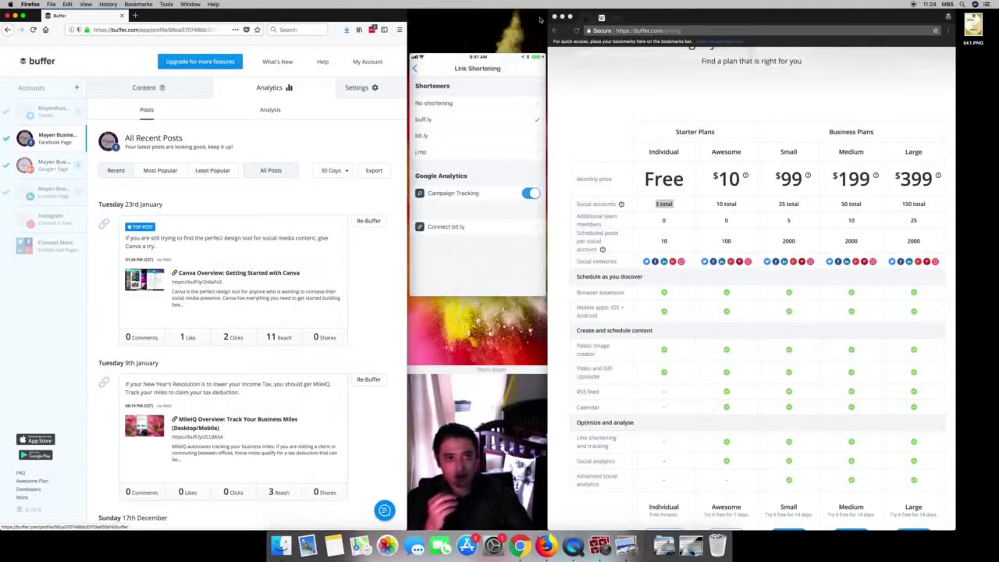
Switch to Chrome and open bitly.com in a new incognito tab
click(622, 21)
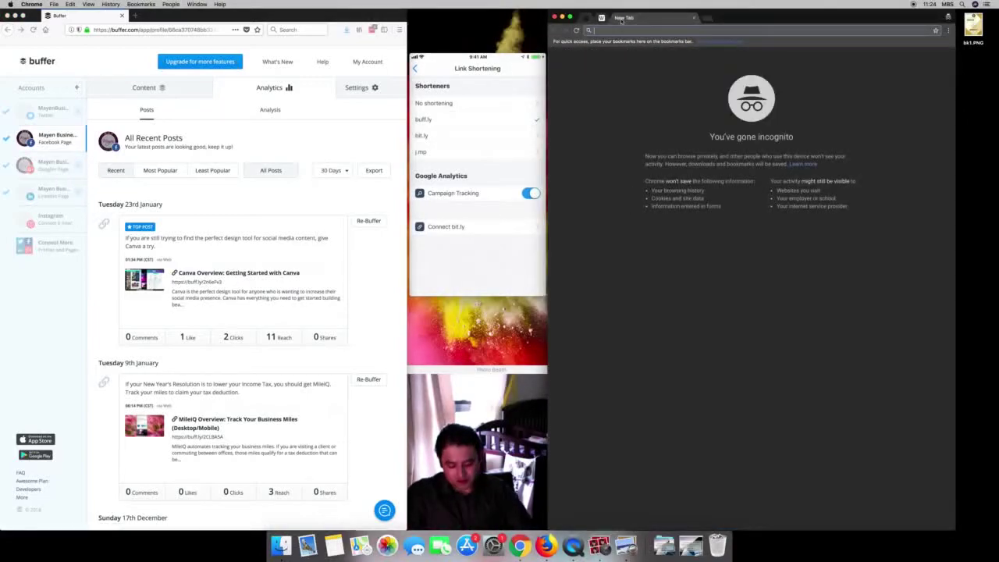
text(bit)
key(BackSpace)
key(BackSpace)
text(itly.com)
key(Return)
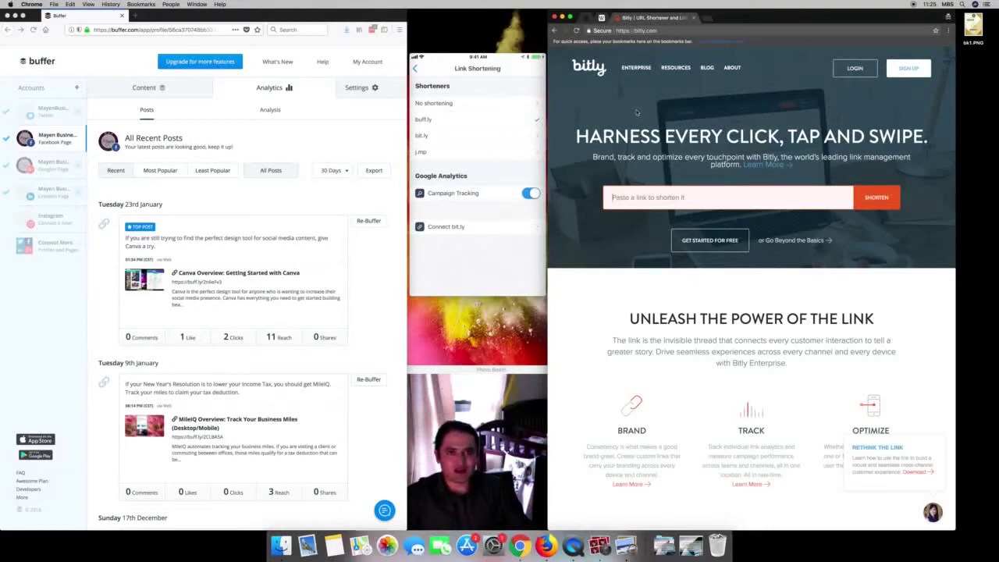
Look over Bitly's home page, close its tab and return to Buffer's pricing plans
click(612, 197)
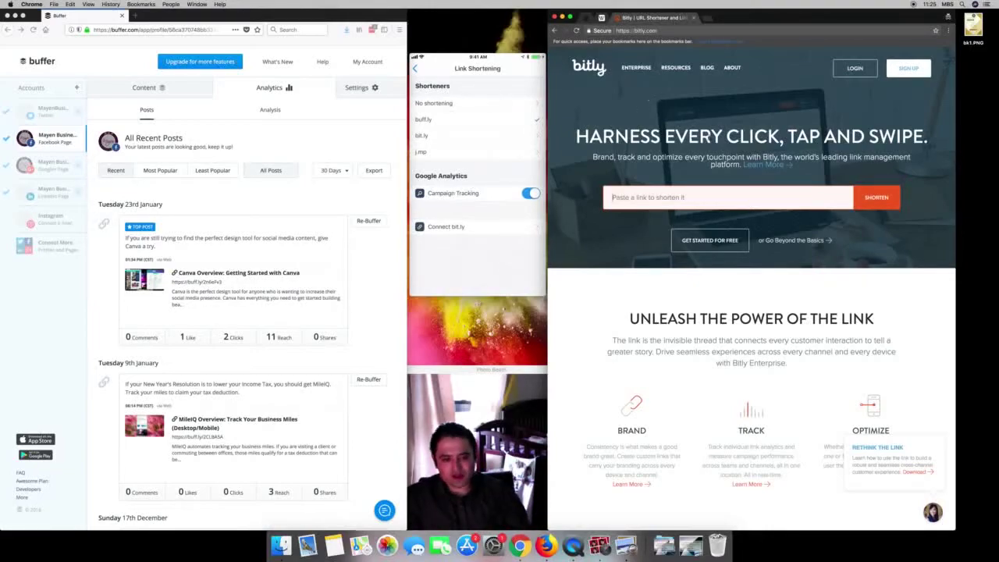
scroll(706, 291, down, 5)
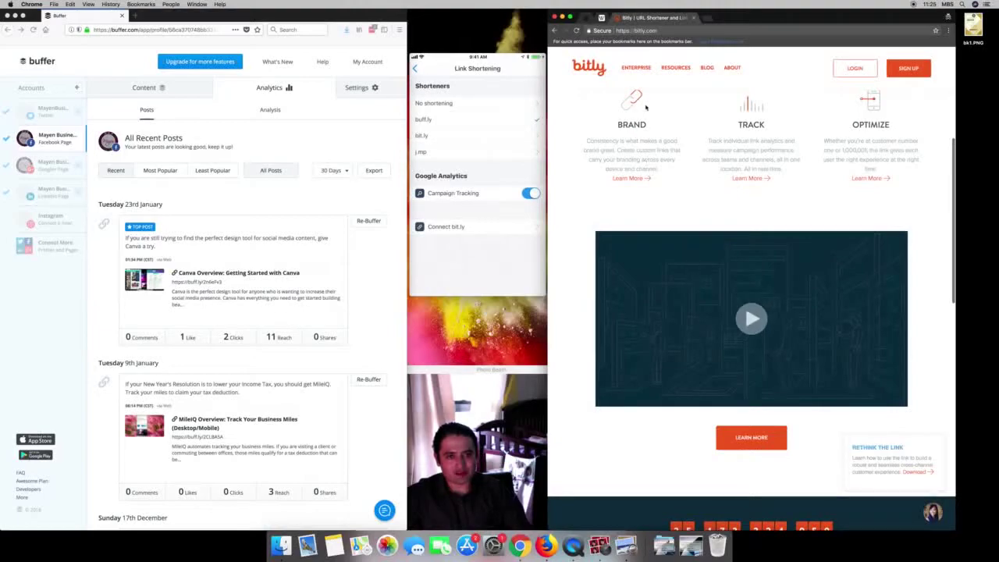
click(693, 17)
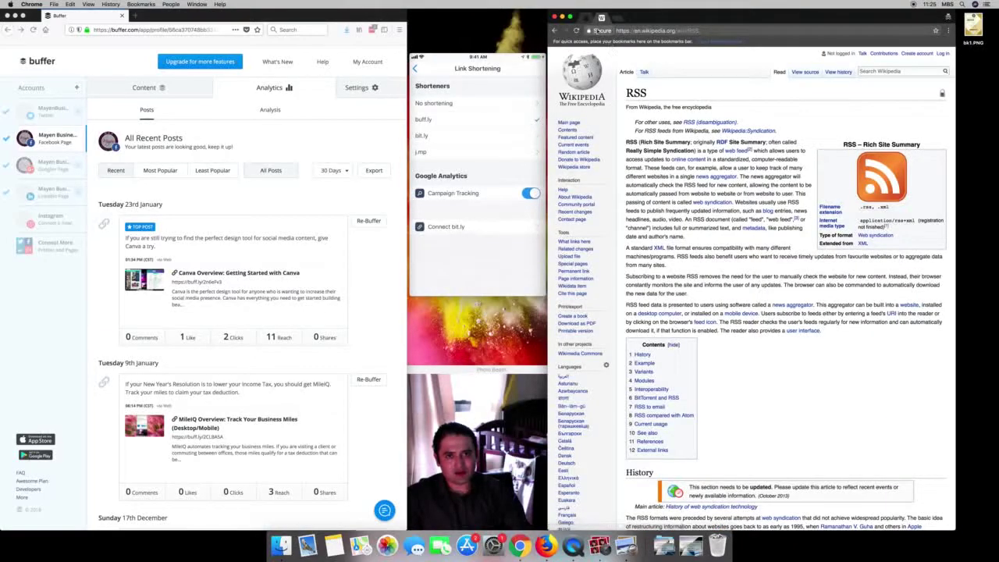
click(590, 19)
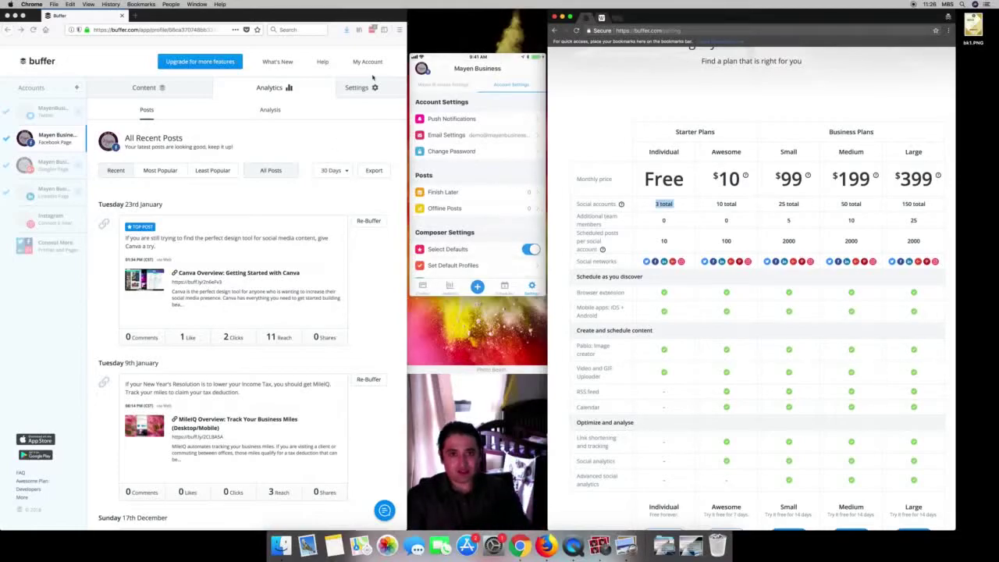
Search Google for "twitter keyboard" in a new tab
mouse_move(512, 88)
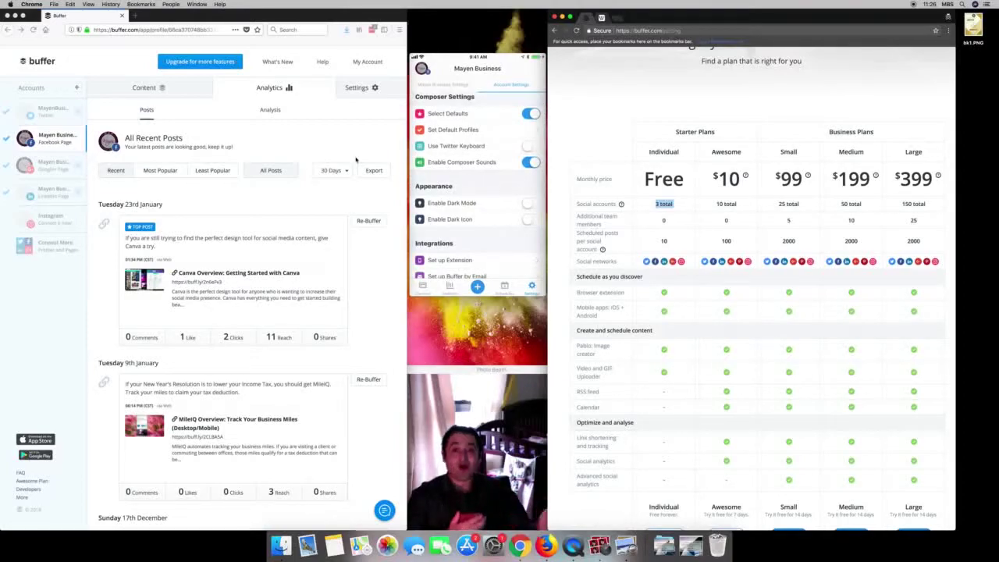
click(617, 16)
key(super+shift+n)
text(twi)
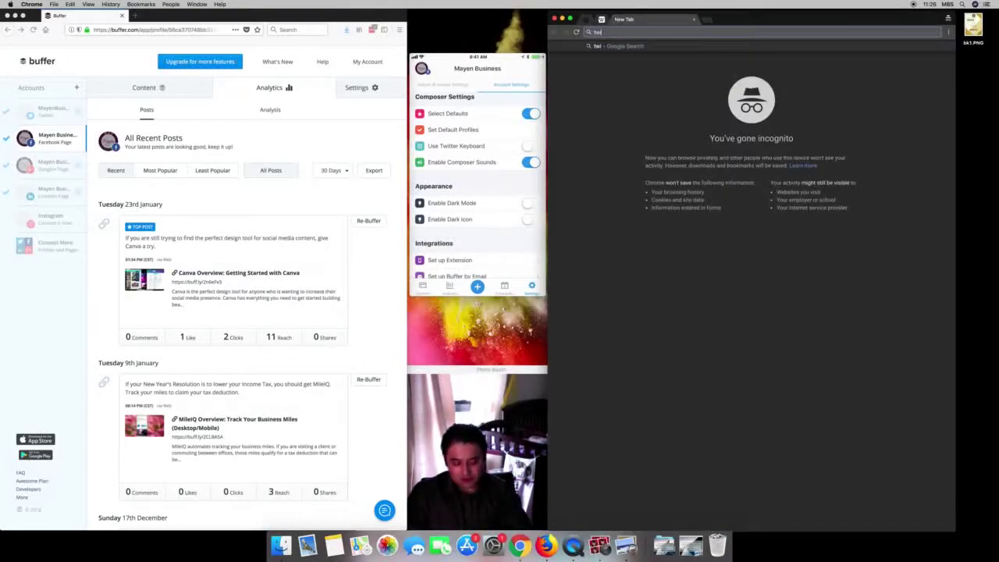
text(tter keyboard)
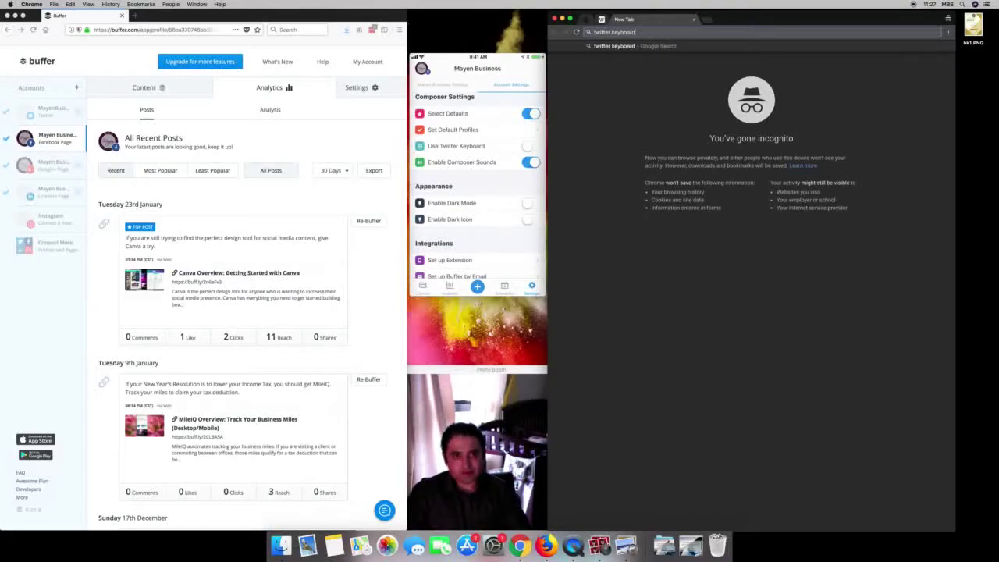
key(Return)
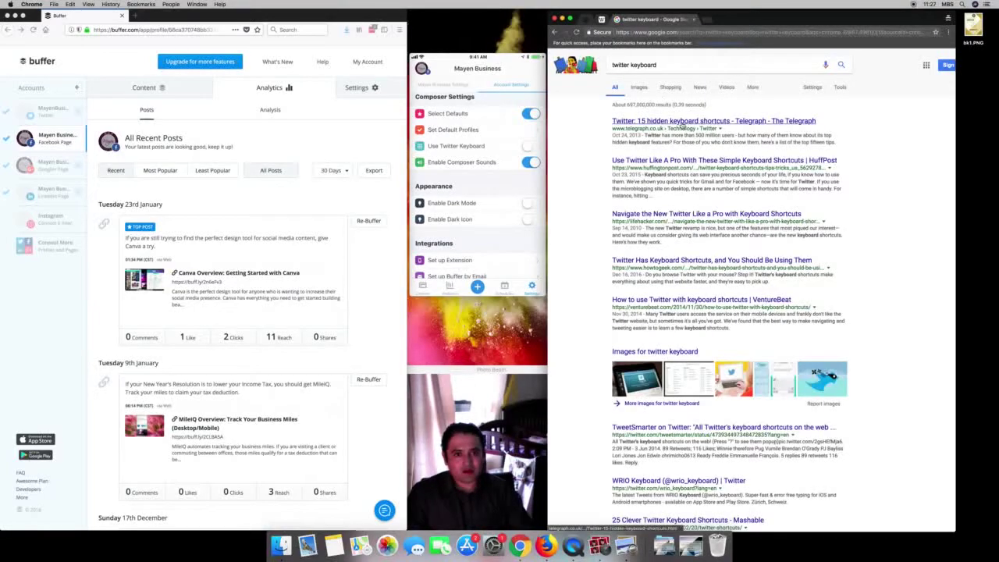
Browse the image results for the Twitter keyboard and close the search tab
click(638, 87)
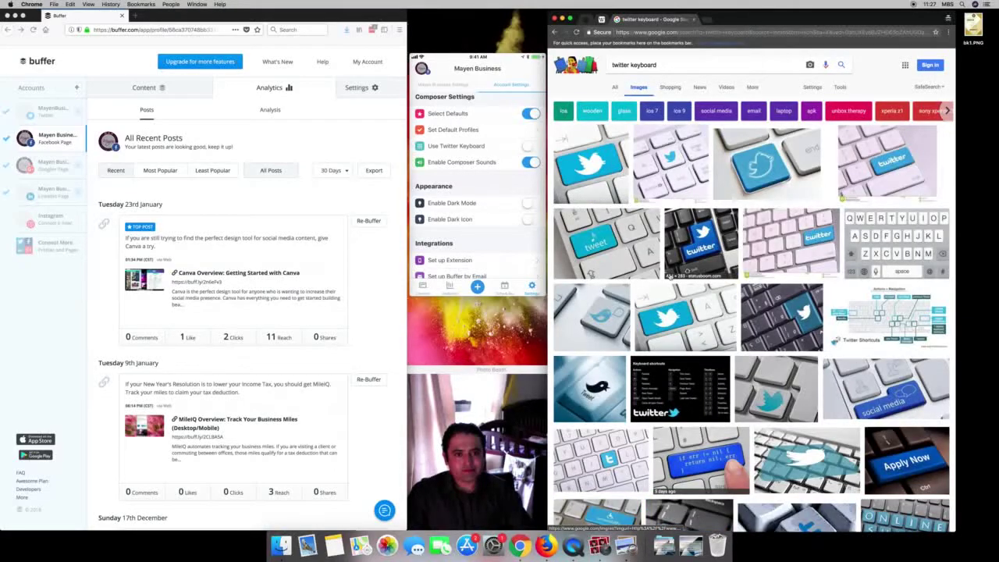
scroll(669, 267, down, 1)
scroll(660, 301, down, 10)
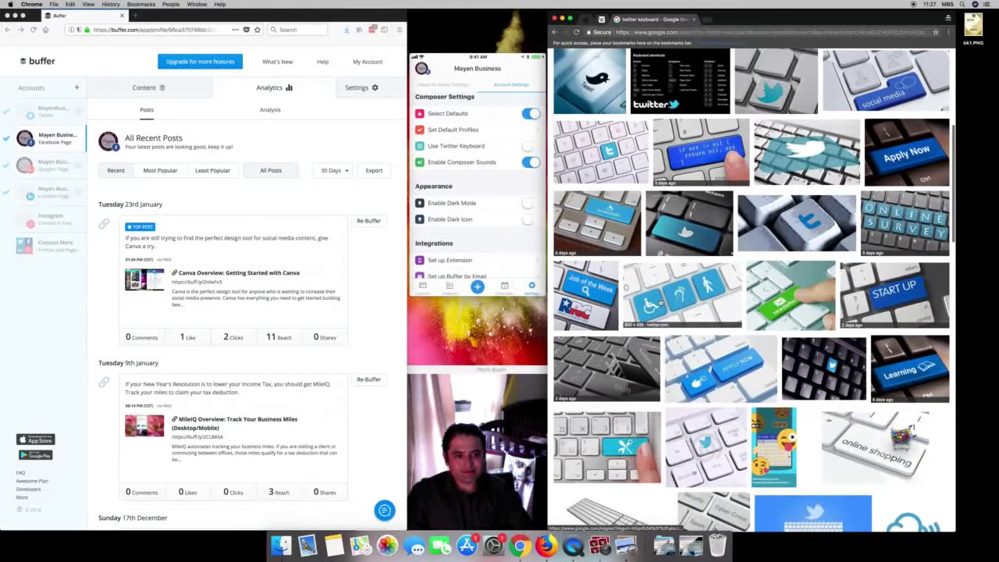
scroll(660, 302, down, 5)
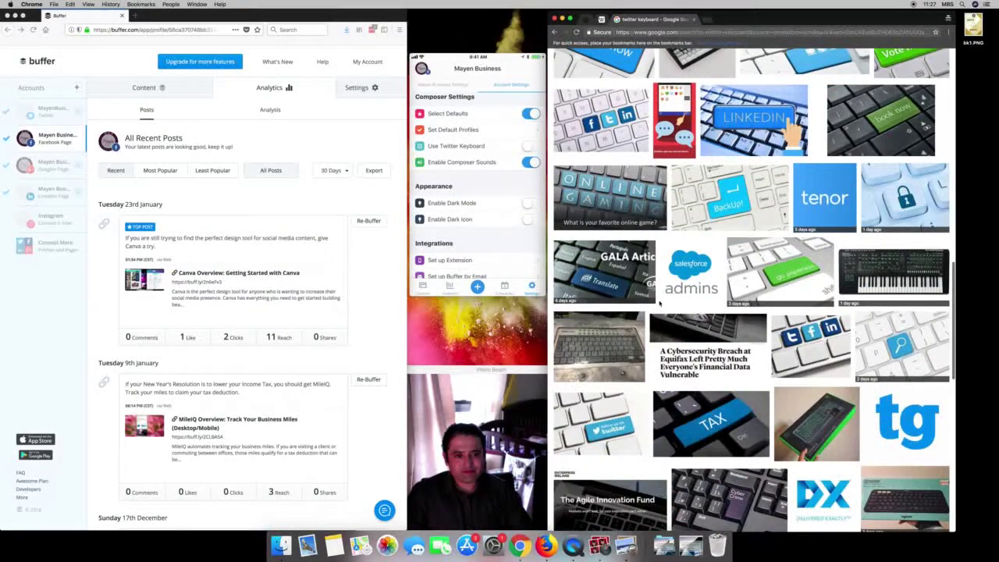
scroll(660, 302, up, 10)
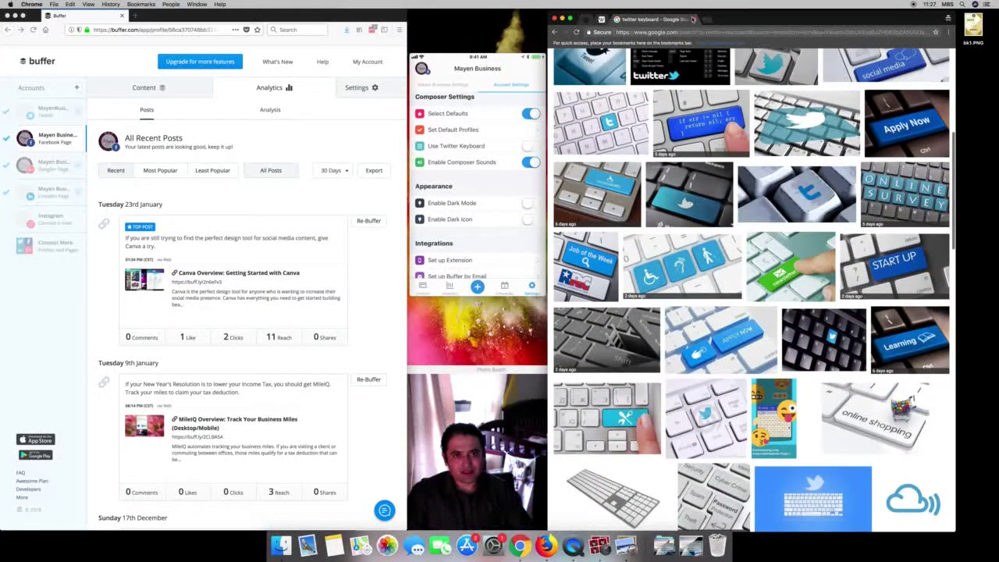
click(692, 19)
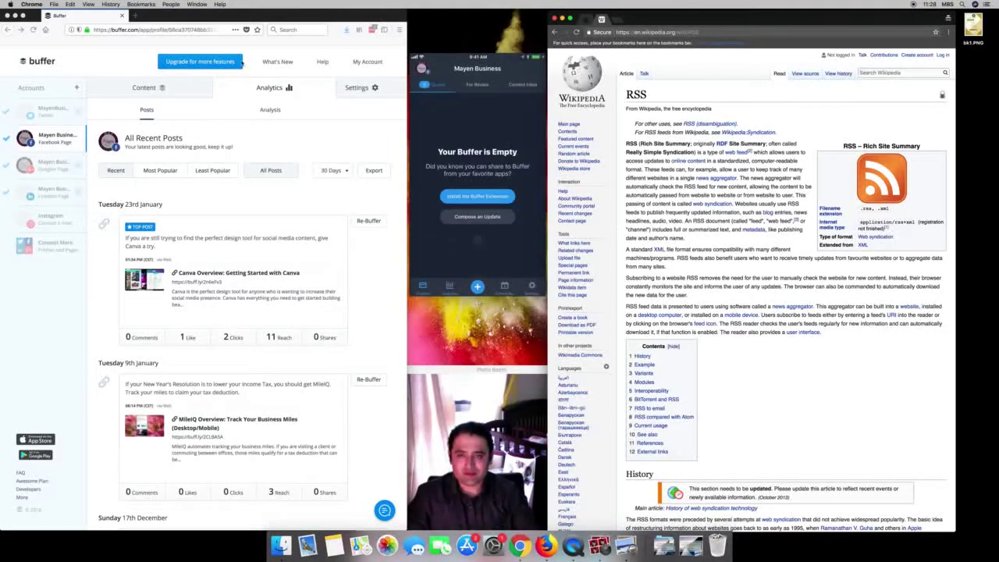
Switch back to Firefox and open the Twitter account's content queue in Buffer
click(24, 113)
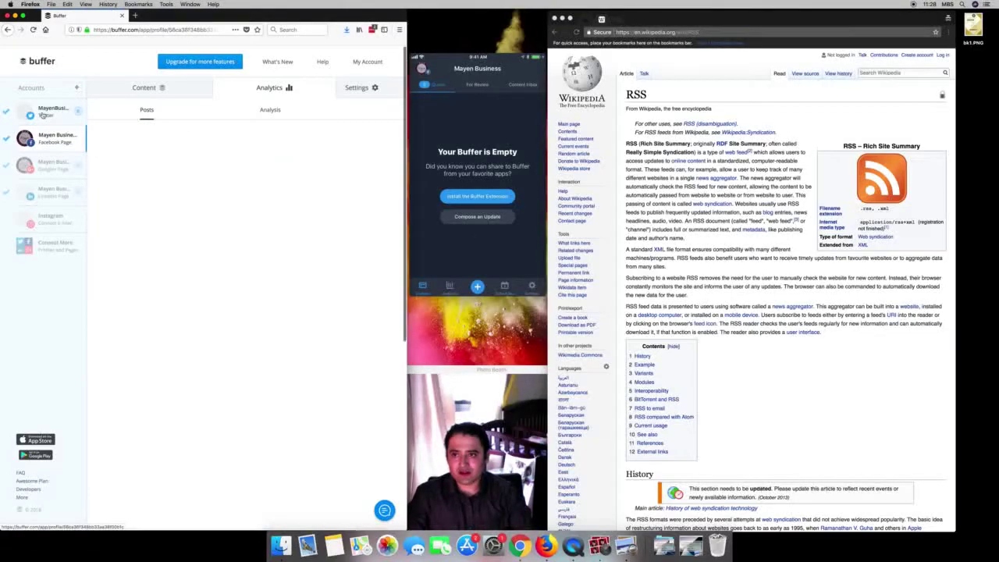
mouse_move(497, 114)
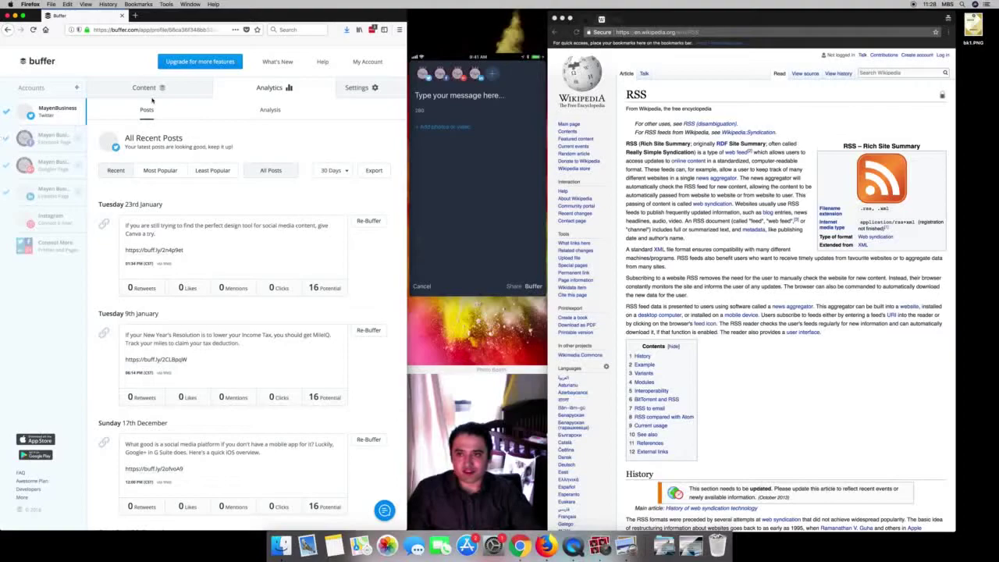
click(41, 115)
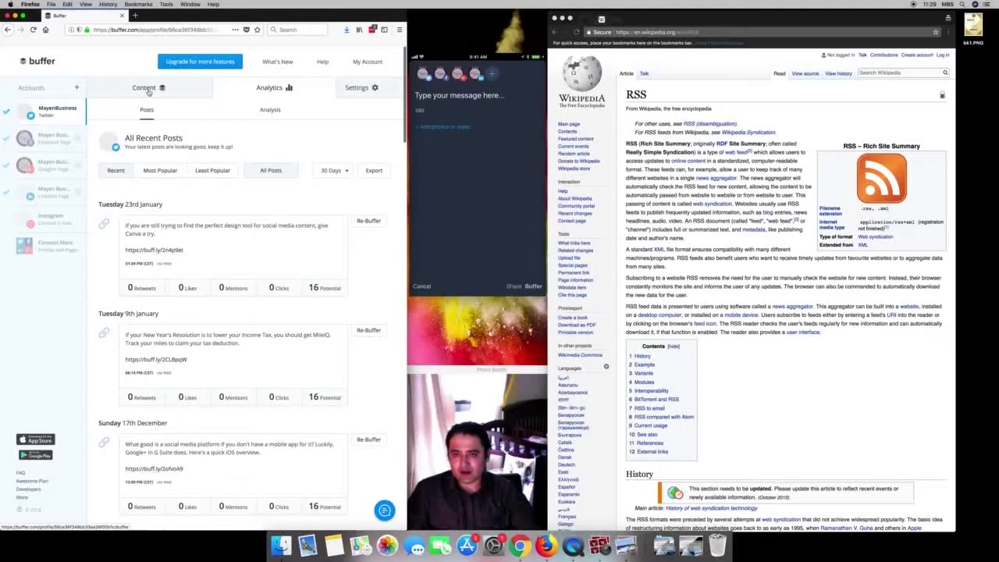
click(149, 91)
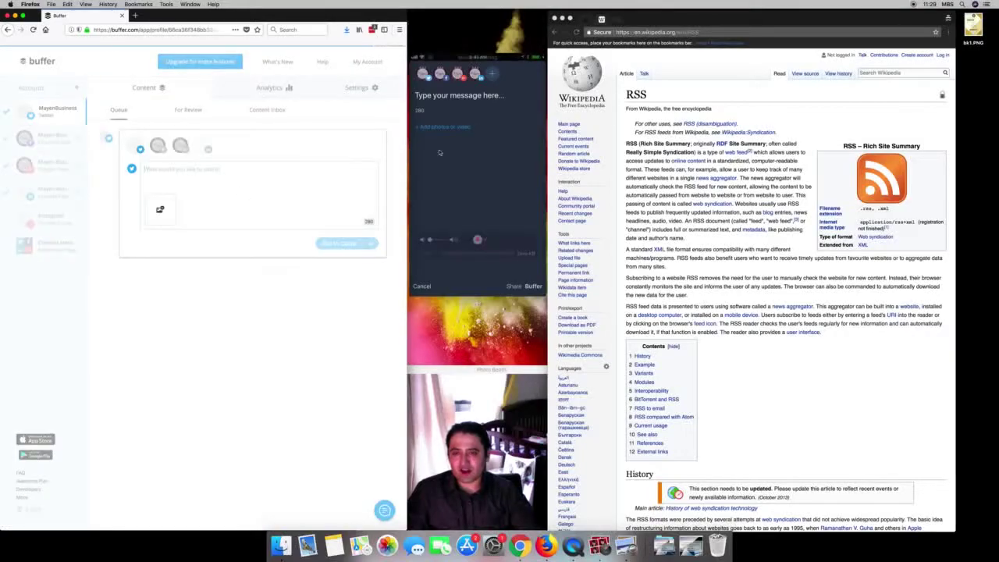
Look over the Twitter account's recent post analytics and settings options, and return to the content queue with a new post open
click(258, 88)
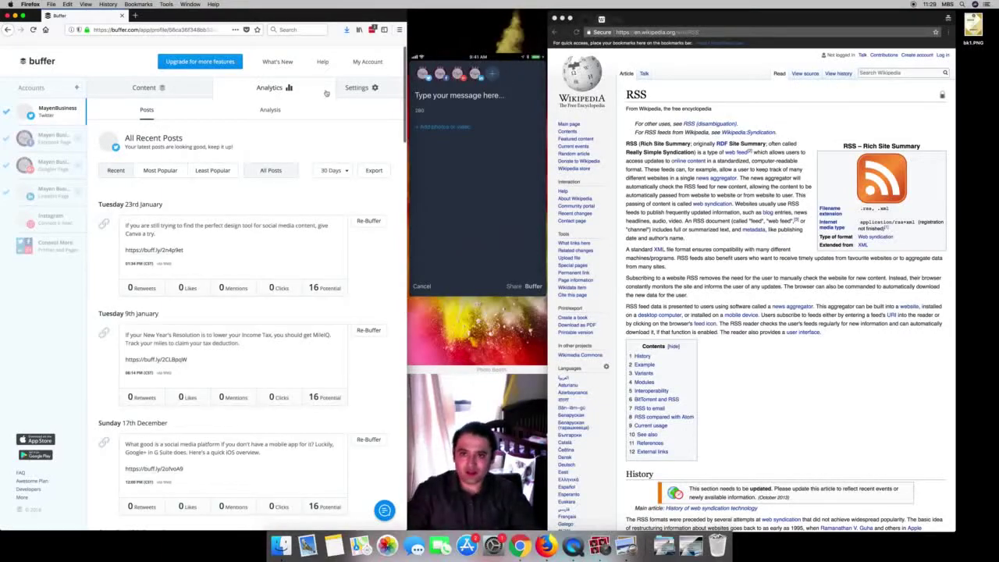
click(365, 90)
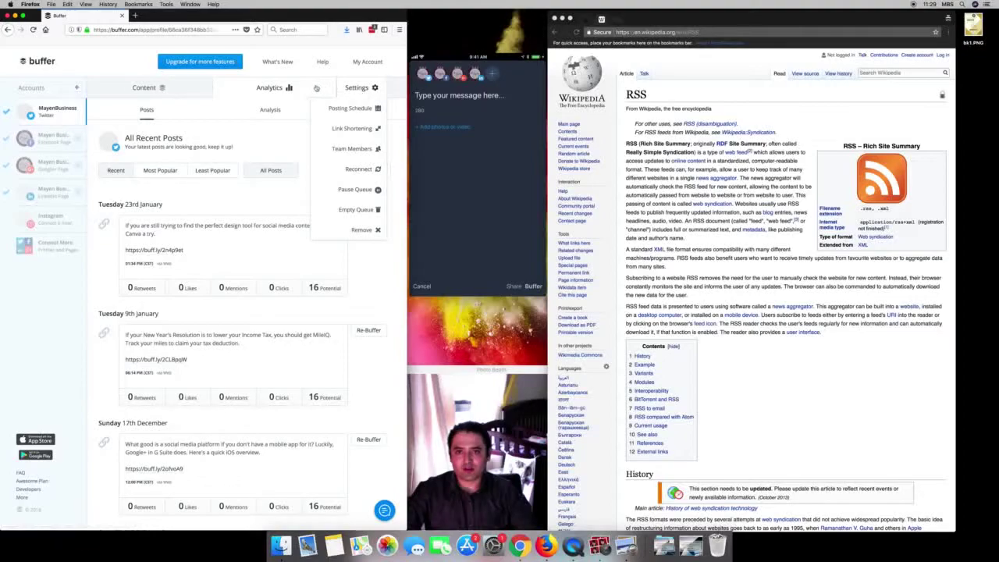
click(186, 91)
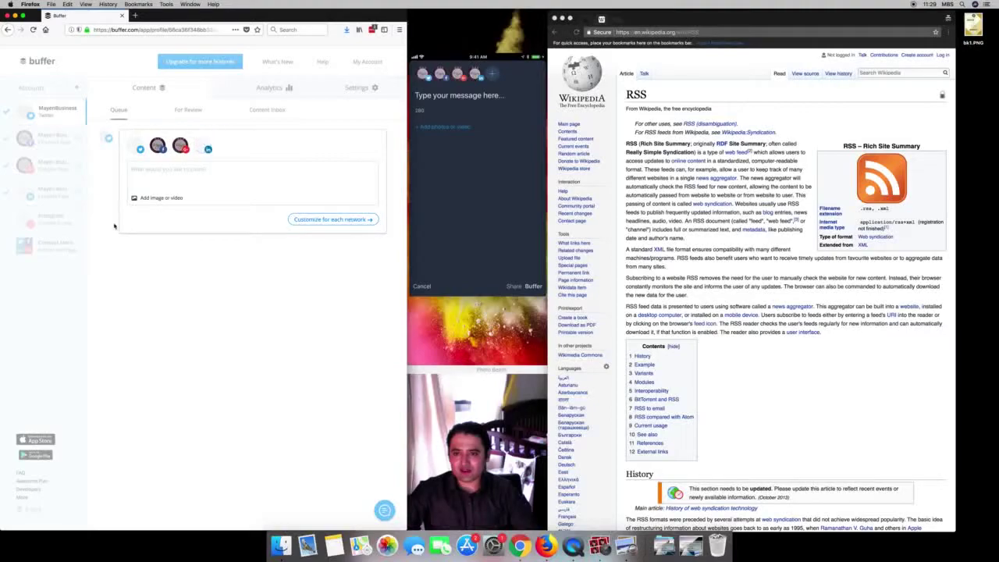
click(136, 169)
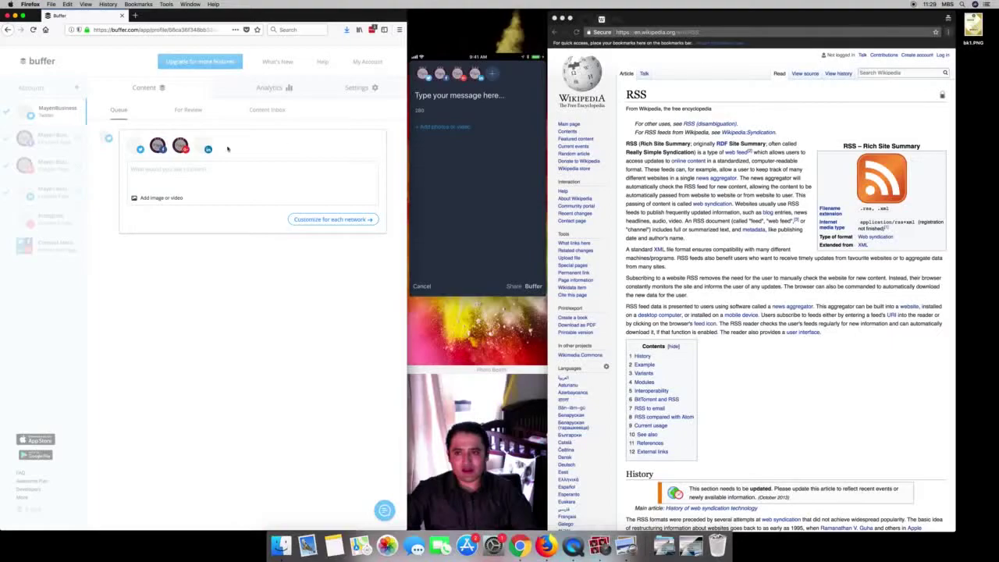
Try to drop the desktop image bk1.PNG into the new post, and clear the inserted link and its attachment
drag(973, 24, 238, 181)
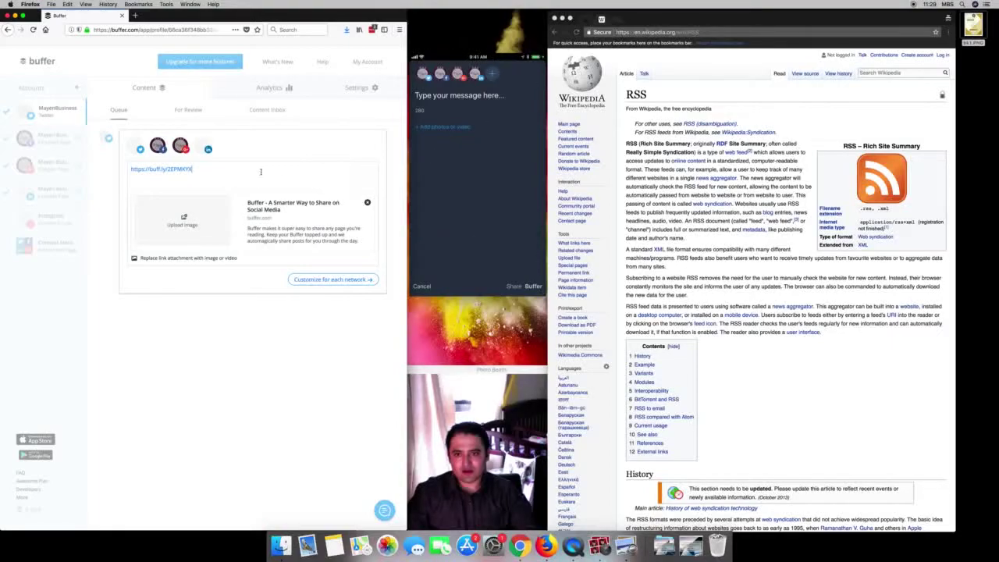
key(super+a)
key(BackSpace)
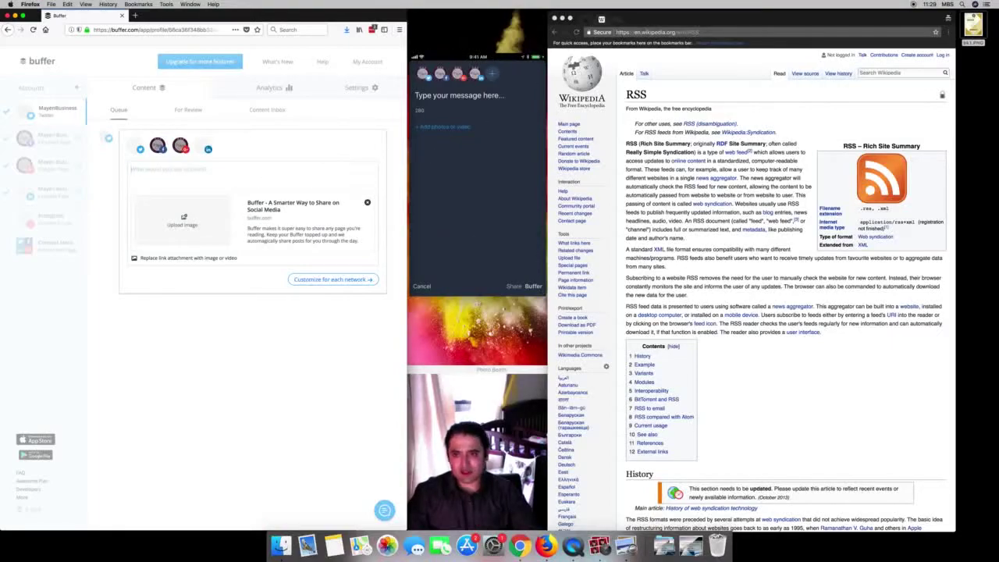
click(367, 202)
Attach the image bk1.PNG from the Desktop folder to the new post
click(146, 198)
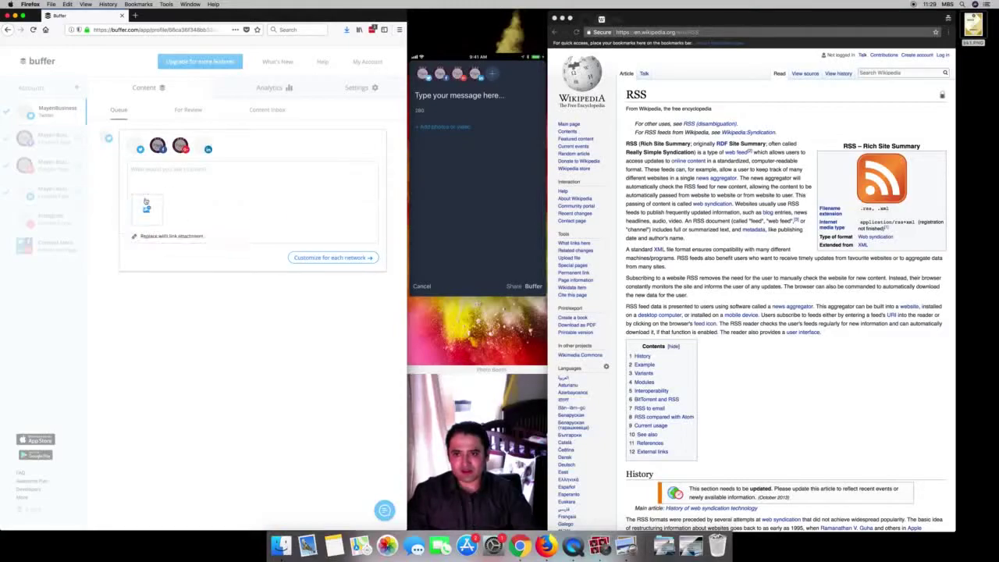
click(146, 210)
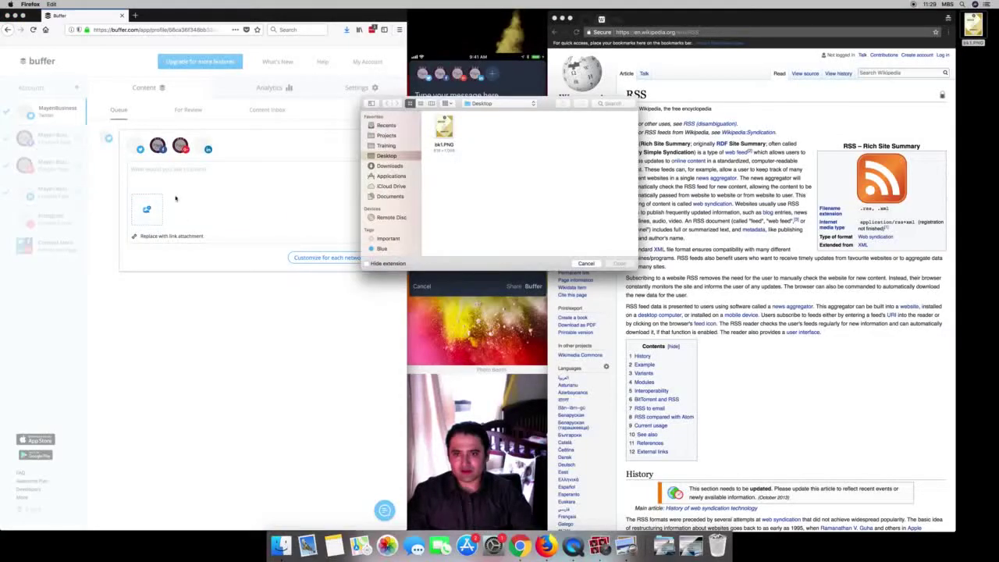
click(444, 133)
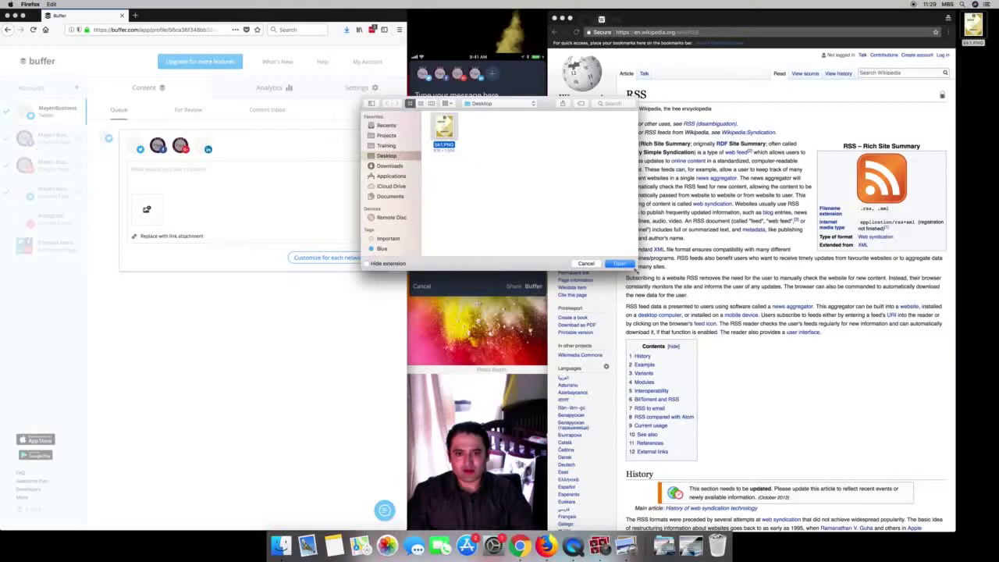
click(621, 264)
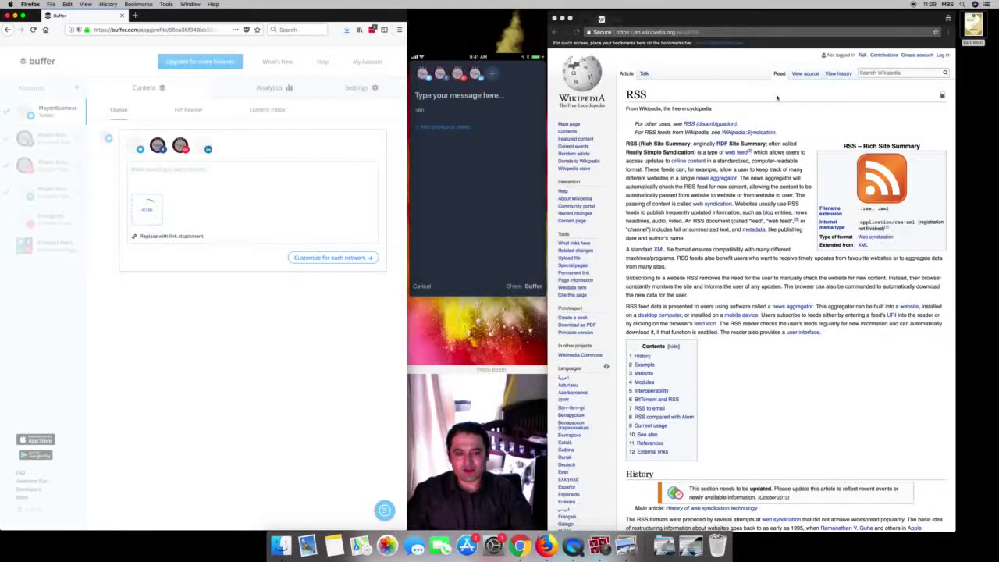
Open bk1.PNG in Preview, move it away from the Buffer composer, and show it in front of the pricing page in Chrome
double_click(973, 27)
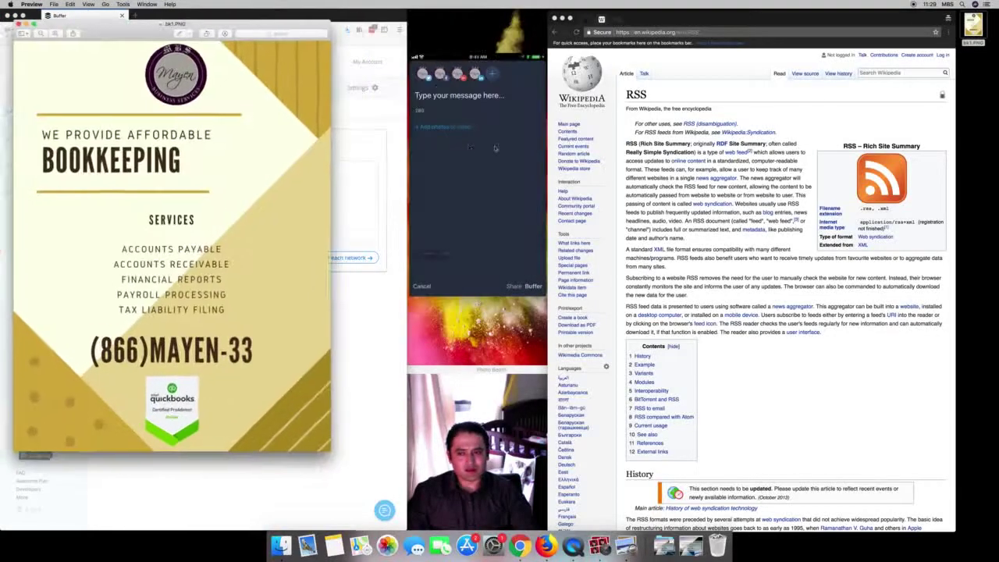
drag(156, 22, 788, 97)
click(594, 18)
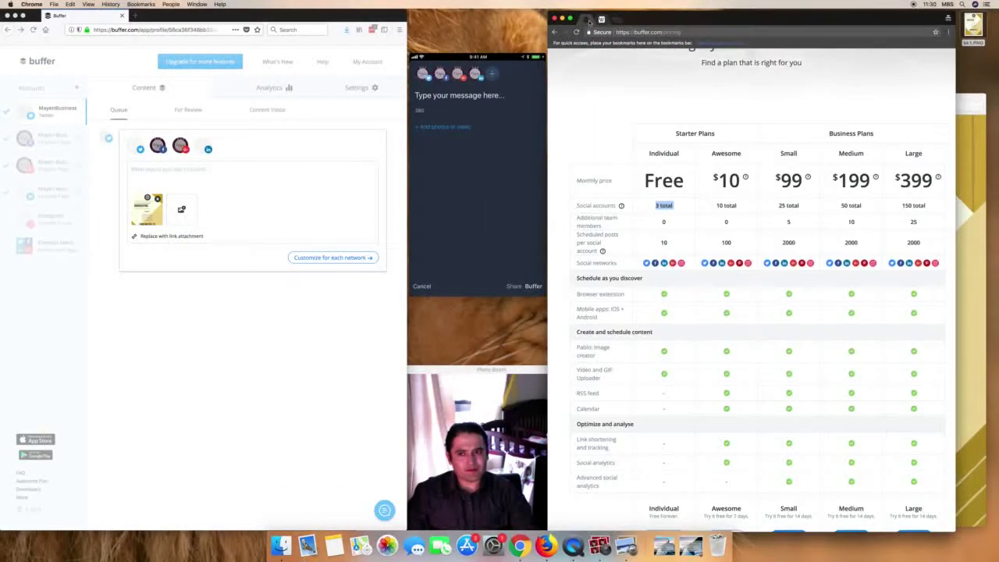
click(972, 173)
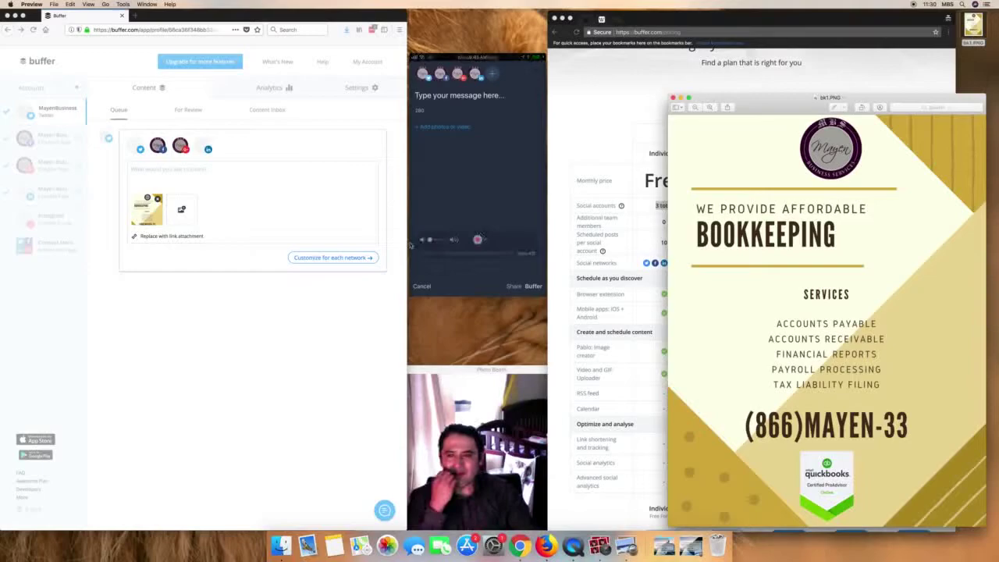
Customize the image post for each network and schedule it for February 8, 2018 at 11:33 am
click(162, 168)
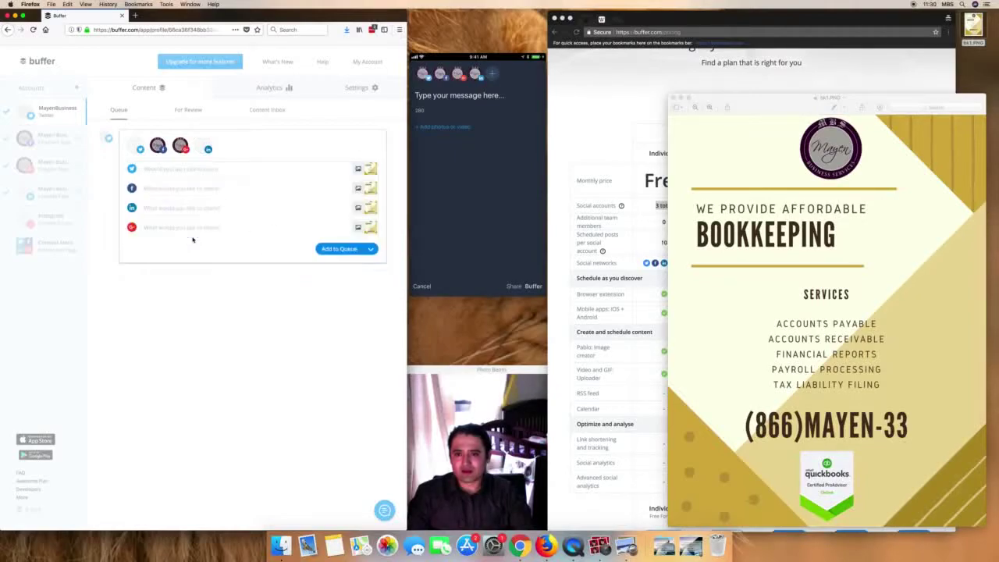
click(334, 258)
click(373, 254)
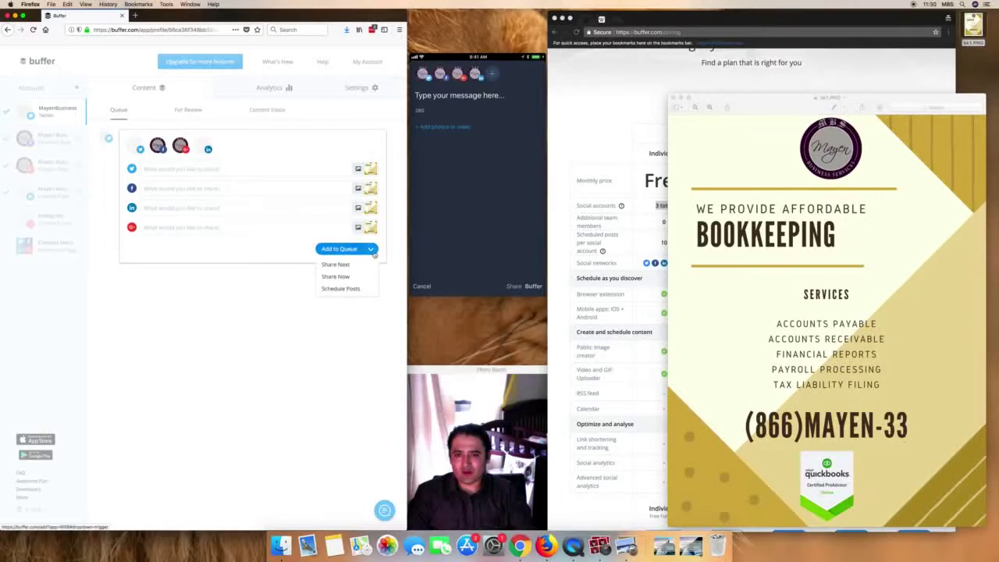
click(335, 290)
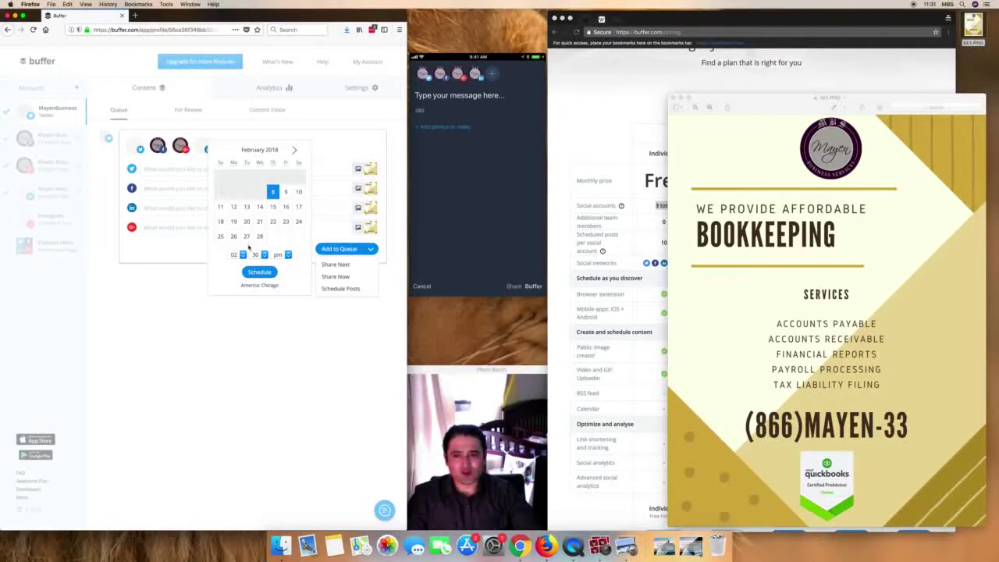
click(242, 255)
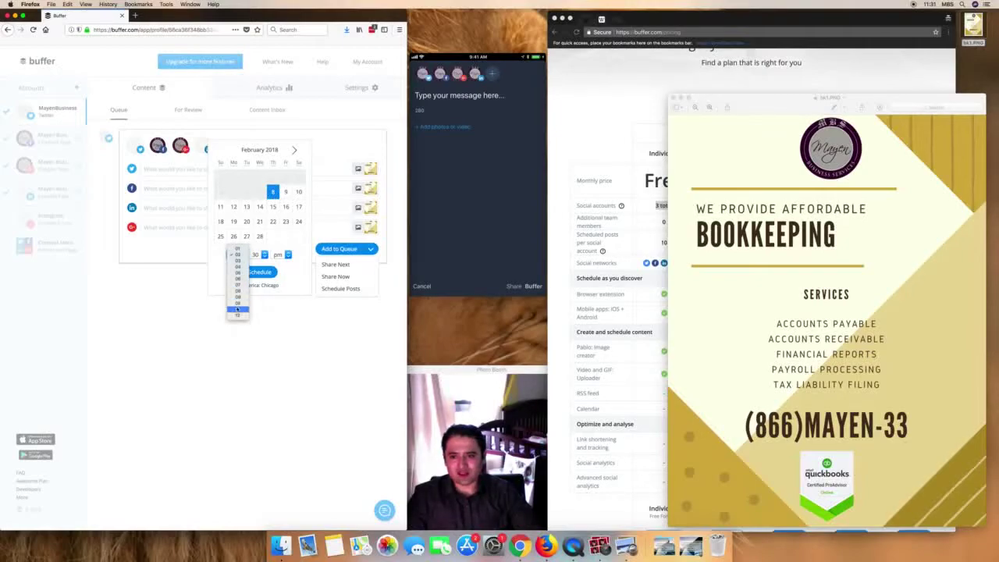
click(238, 308)
click(258, 255)
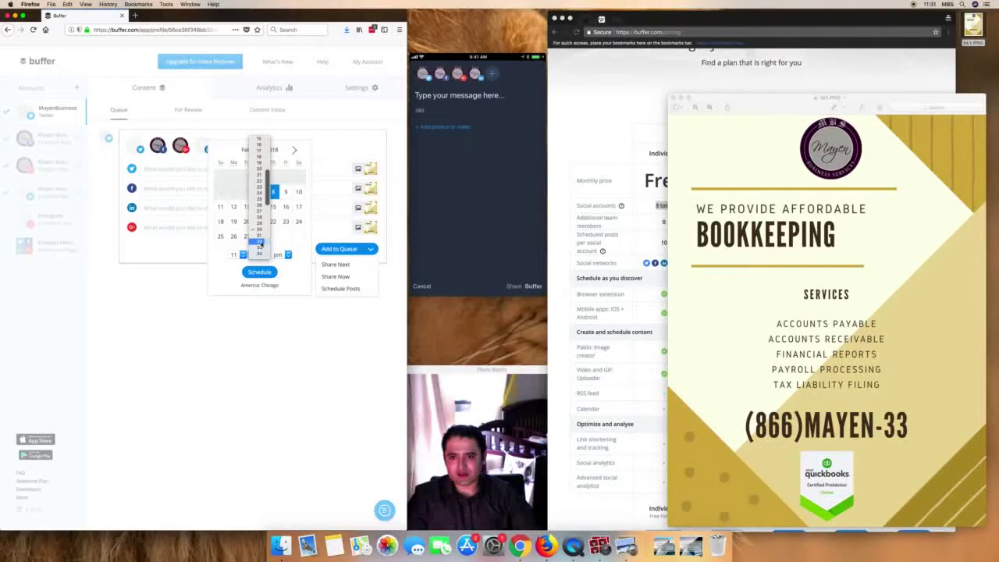
click(260, 245)
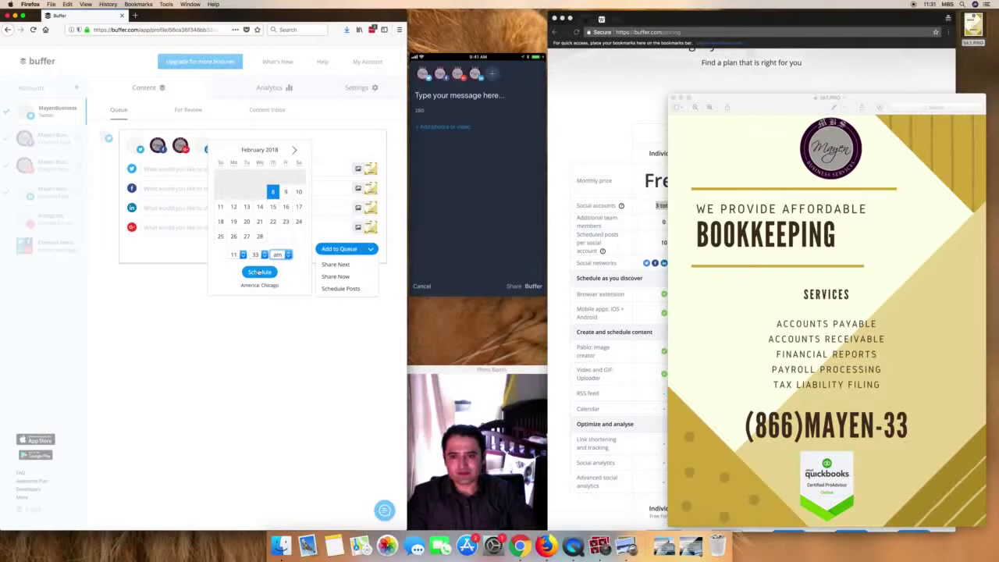
click(259, 272)
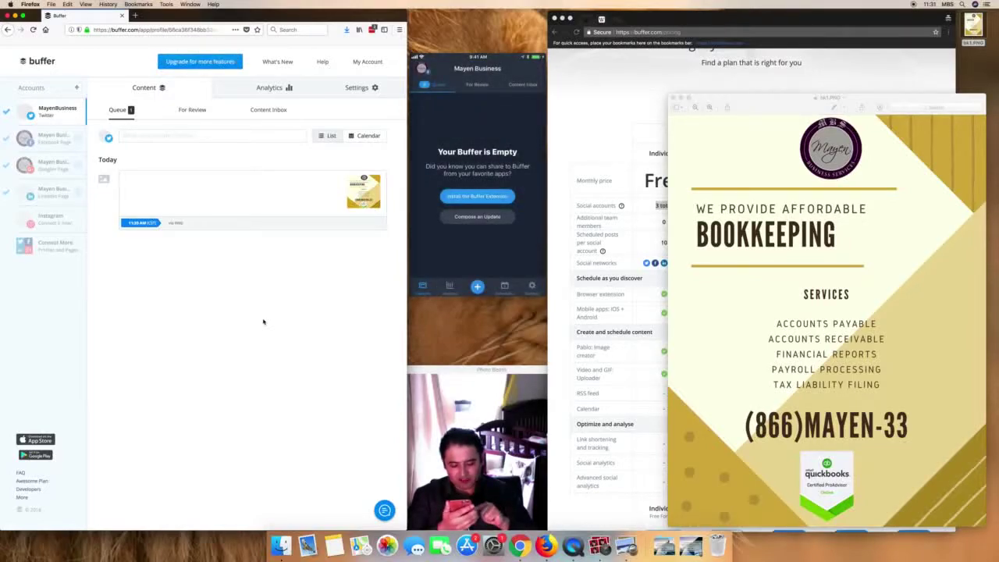
Check the scheduled post in the mobile and web queues, and look over the Twitter account's Content Inbox and For Review pages
mouse_move(507, 282)
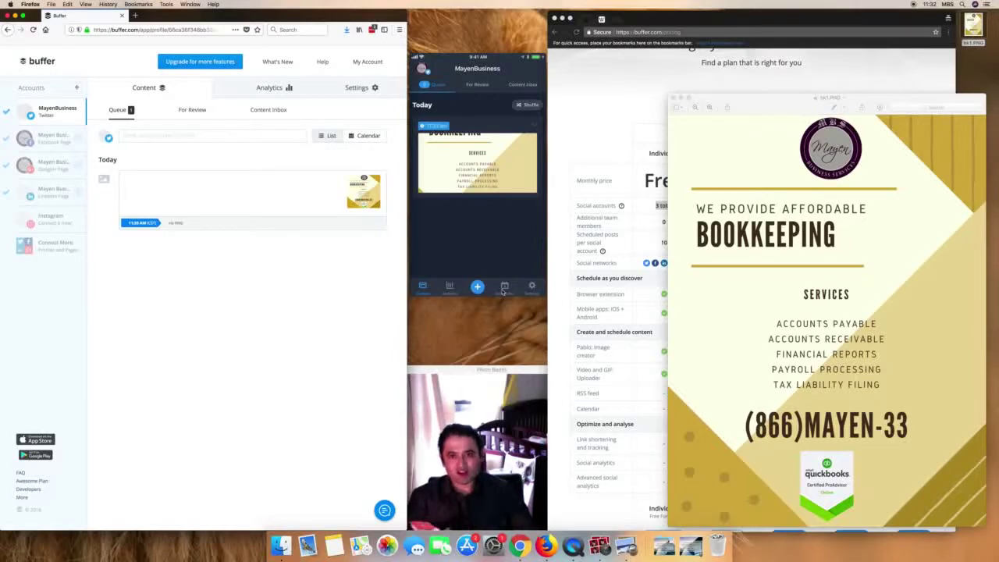
mouse_move(418, 58)
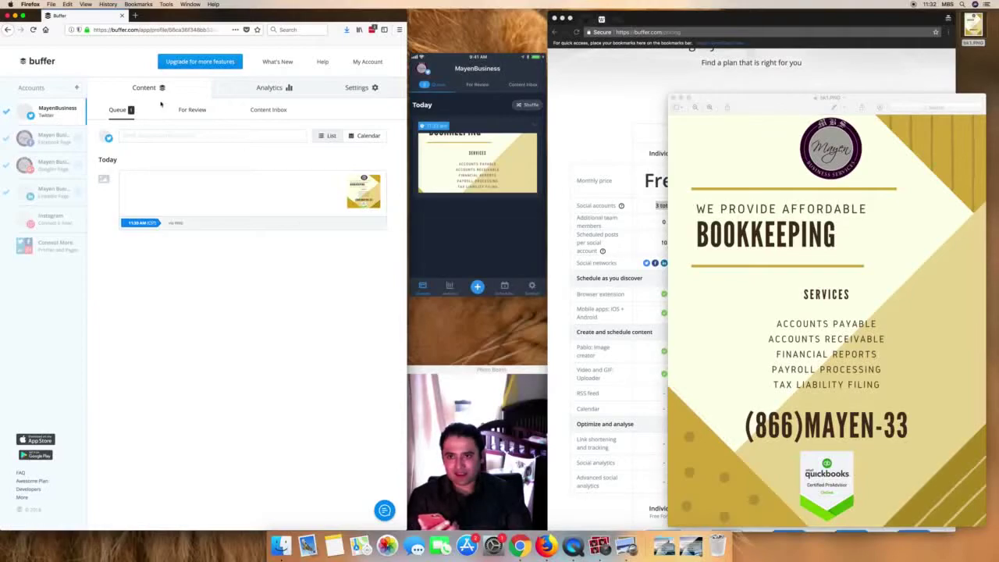
click(117, 109)
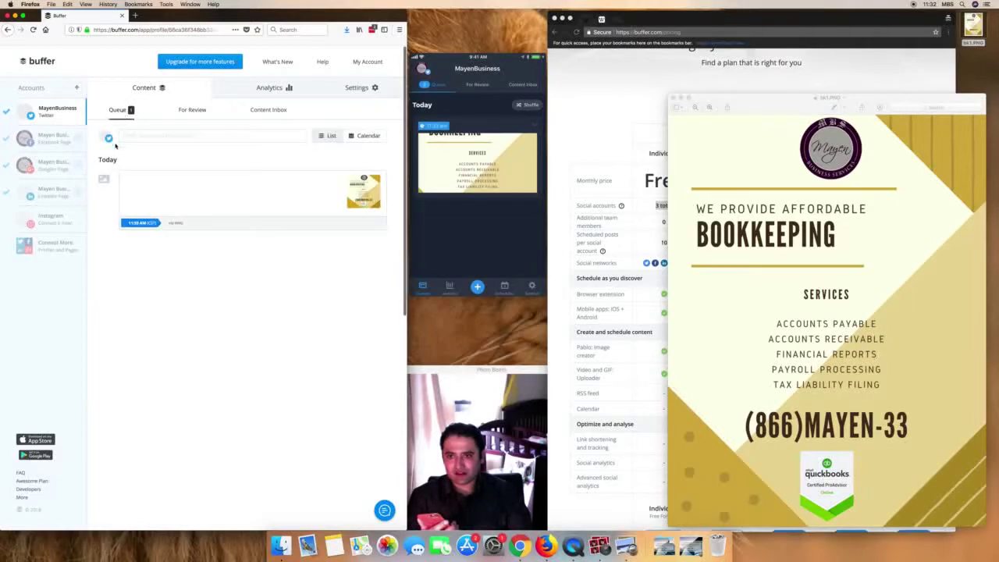
click(269, 110)
click(194, 109)
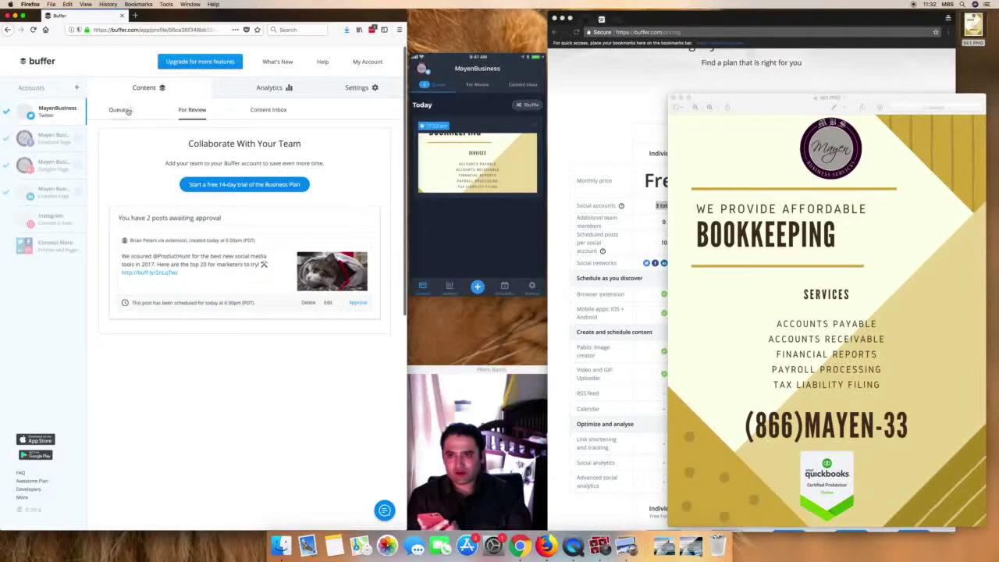
click(127, 110)
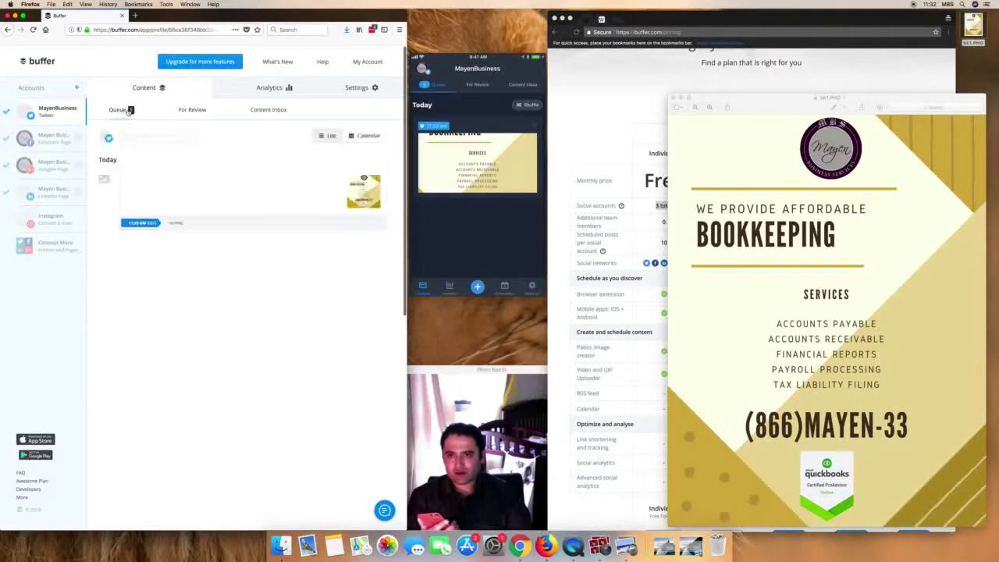
Turn off every day of the week in the Twitter account's posting schedule
click(368, 88)
click(363, 109)
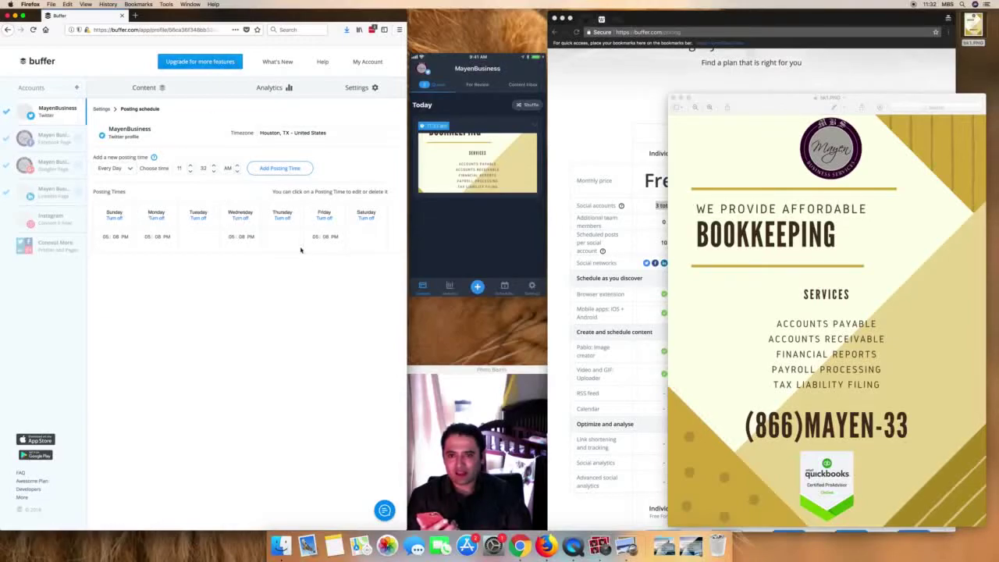
click(156, 218)
click(199, 218)
click(247, 218)
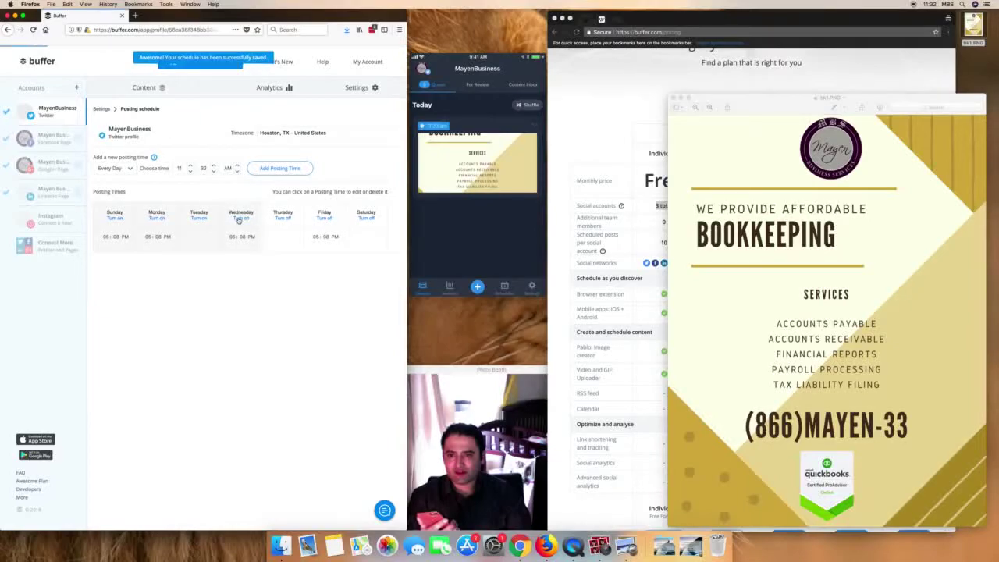
click(291, 221)
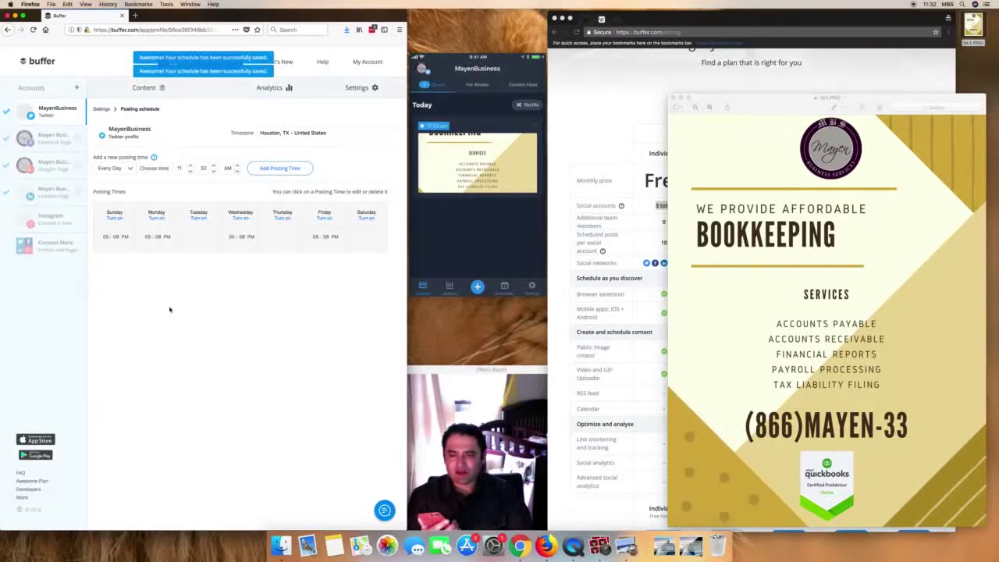
mouse_move(161, 244)
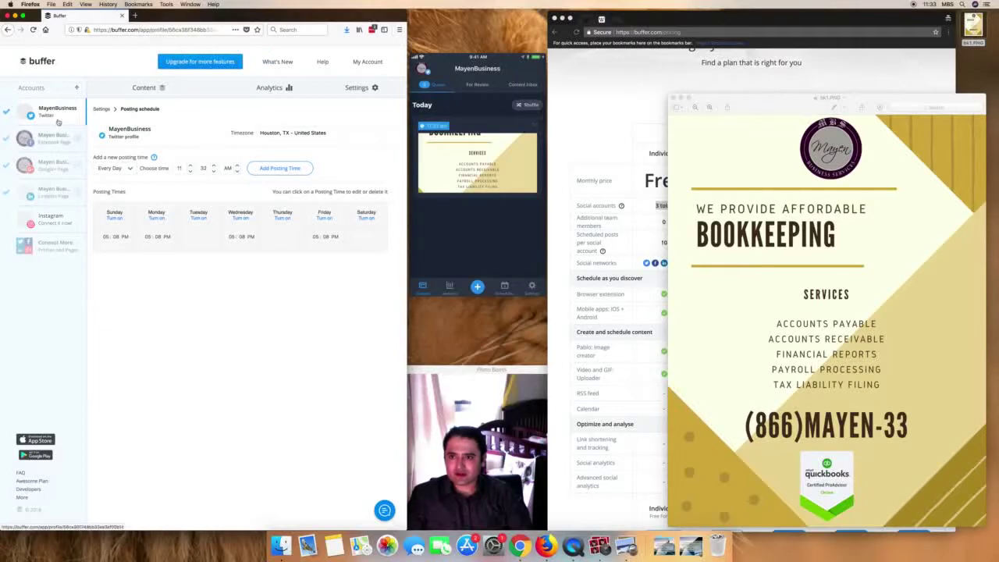
Look over the LinkedIn and Google+ pages' posting schedules, and return to the Twitter account's content queue to check the scheduled post
click(50, 199)
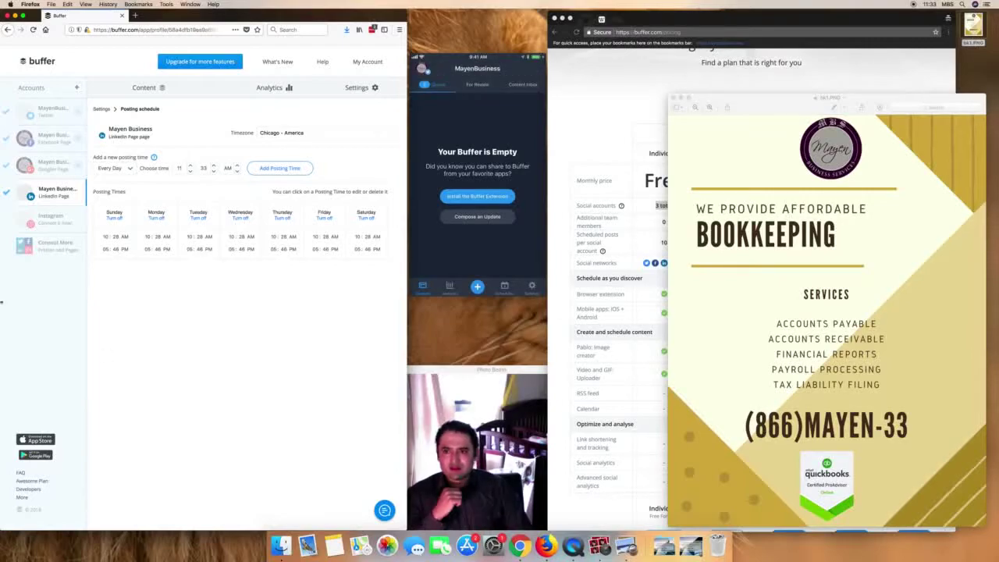
click(43, 164)
click(53, 110)
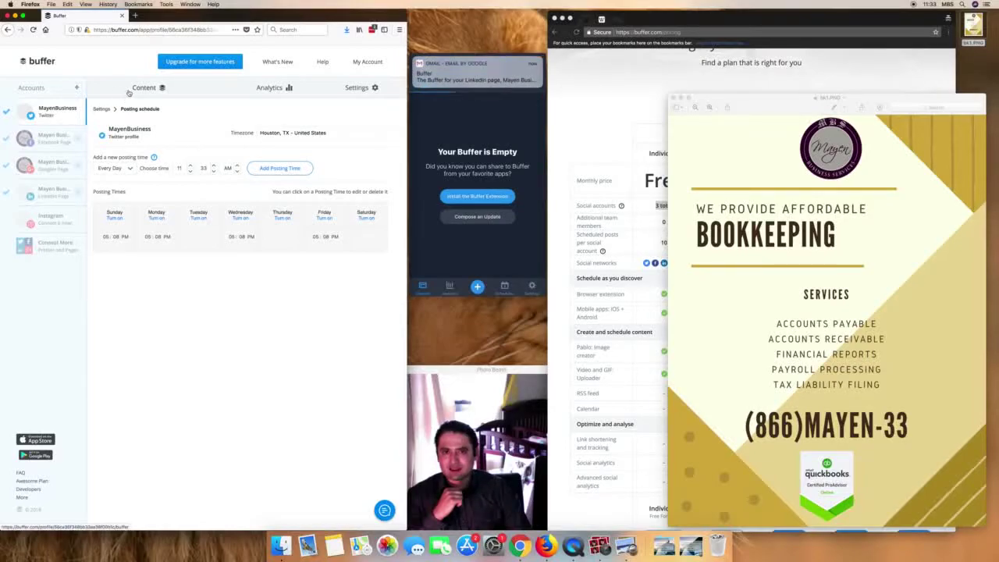
mouse_move(461, 69)
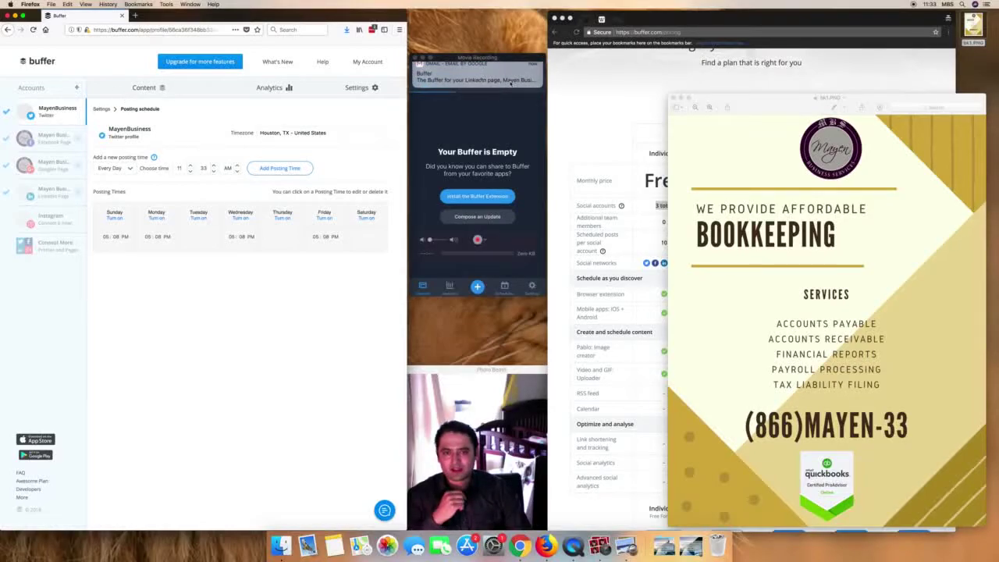
click(144, 87)
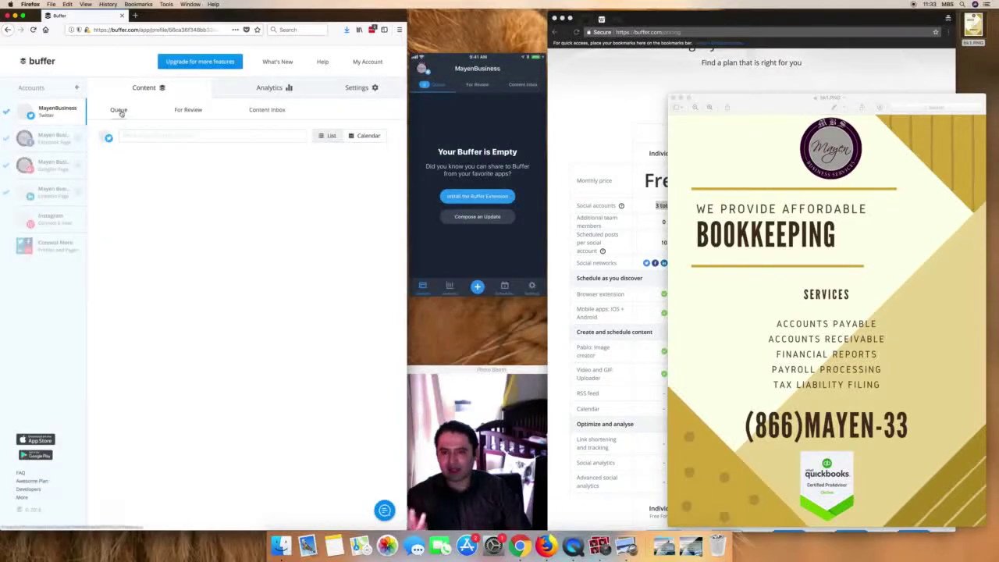
click(119, 110)
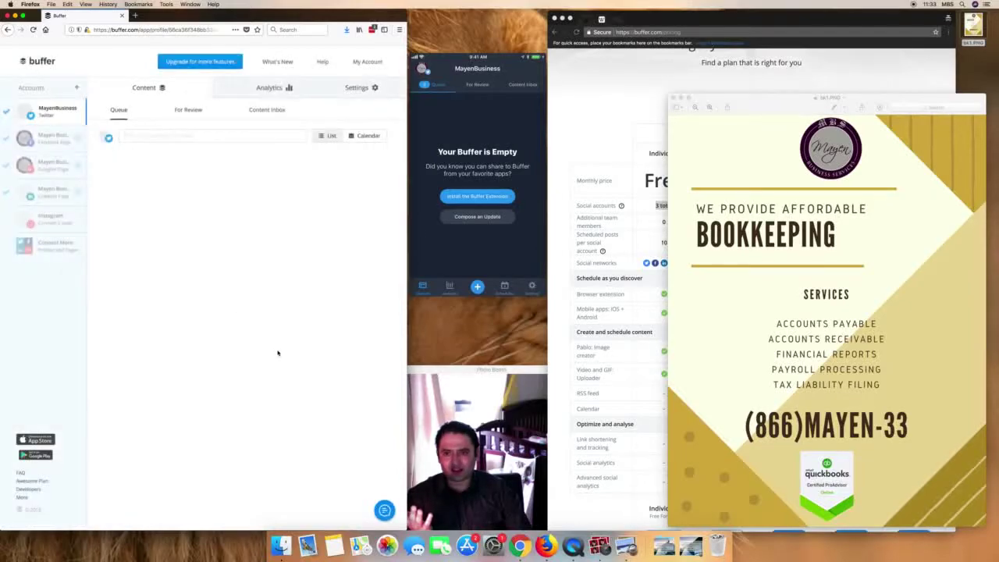